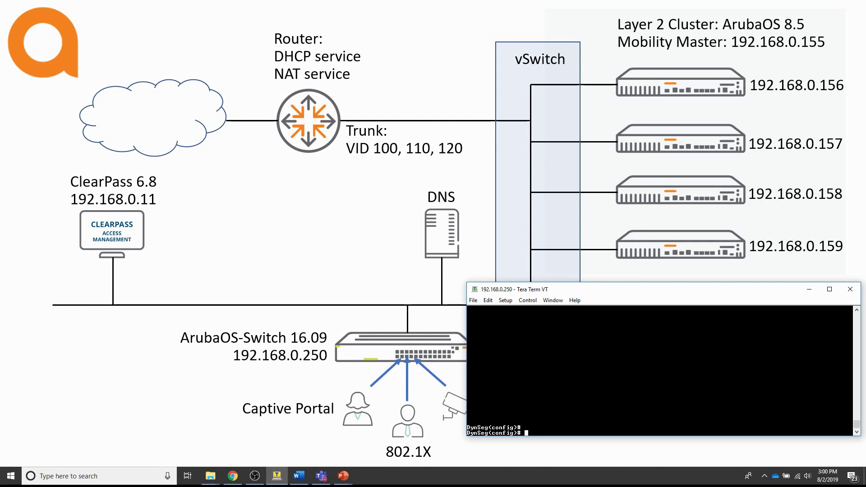
Step: Define user role UBT-LUR-Camera with tunneled-node-server-redirect to secondary role UBT-Camera
{"action": "type", "text": "aaa aautho"}
{"action": "key", "text": "BackSpace"}
{"action": "key", "text": "BackSpace"}
{"action": "key", "text": "BackSpace"}
{"action": "key", "text": "BackSpace"}
{"action": "key", "text": "BackSpace"}
{"action": "type", "text": "ut"}
{"action": "key", "text": "Tab"}
{"action": "type", "text": "user-role name UBT-LUR-Camera"}
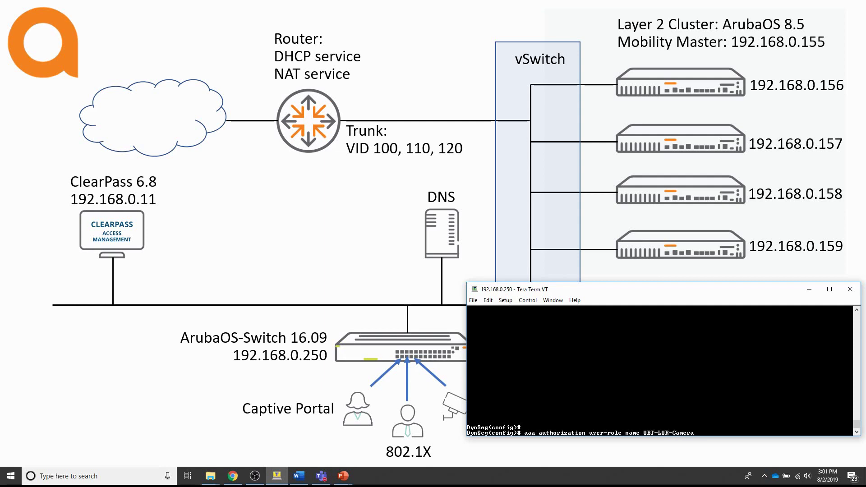
{"action": "type", "text": " tun"}
{"action": "type", "text": "neled"}
{"action": "type", "text": "-node-serv"}
{"action": "type", "text": "er-r"}
{"action": "key", "text": "Tab"}
{"action": "type", "text": "sec"}
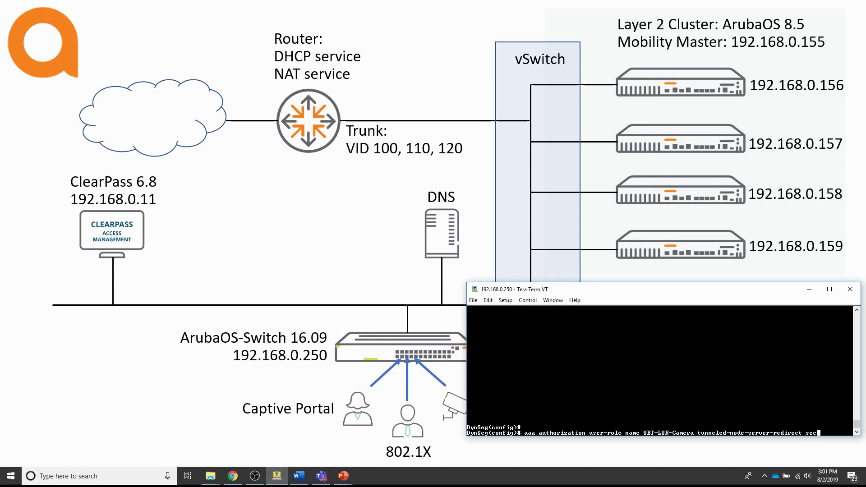
{"action": "key", "text": "Tab"}
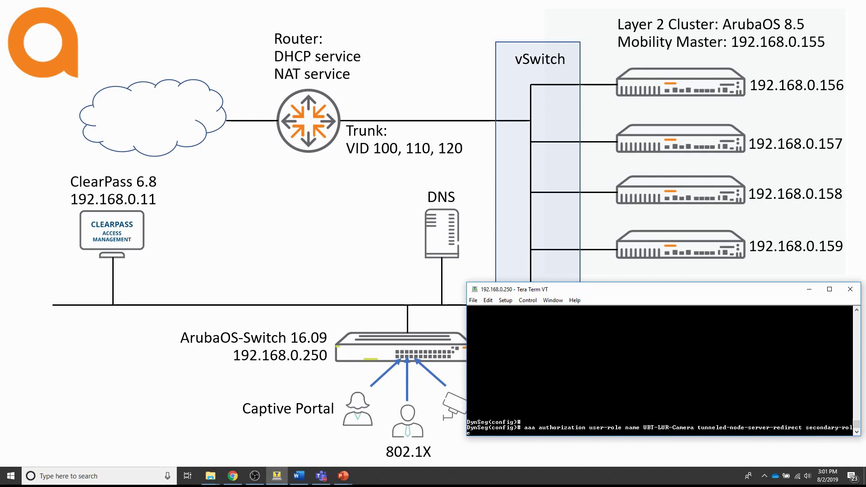
{"action": "type", "text": "UBT-Camera"}
{"action": "key", "text": "Return"}
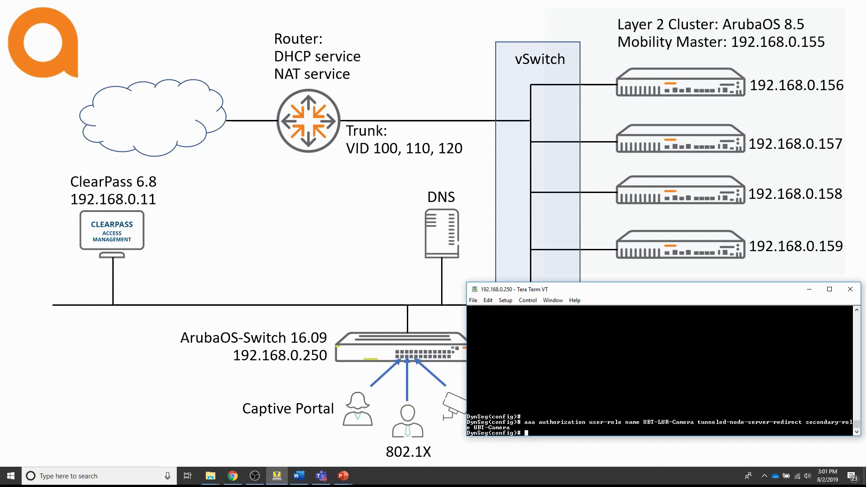
Step: Reuse the previous command to define UBT-LUR-Guest redirecting to secondary role UBT-Guest
{"action": "key", "text": "Up"}
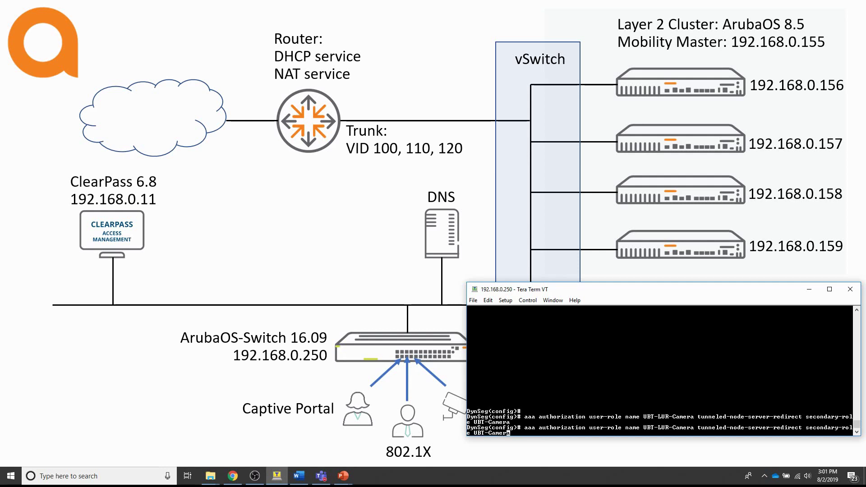
{"action": "key", "text": "Left"}
{"action": "key", "text": "Left"}
{"action": "key", "text": "Left"}
{"action": "key", "text": "Left"}
{"action": "key", "text": "Left"}
{"action": "key", "text": "Left"}
{"action": "key", "text": "Left"}
{"action": "key", "text": "Left"}
{"action": "key", "text": "Left"}
{"action": "key", "text": "Left"}
{"action": "key", "text": "Left"}
{"action": "key", "text": "Left"}
{"action": "key", "text": "Left"}
{"action": "key", "text": "Left"}
{"action": "key", "text": "Left"}
{"action": "key", "text": "Left"}
{"action": "key", "text": "Left"}
{"action": "key", "text": "Left"}
{"action": "key", "text": "Left"}
{"action": "key", "text": "Left"}
{"action": "key", "text": "Left"}
{"action": "key", "text": "Left"}
{"action": "key", "text": "Left"}
{"action": "key", "text": "Left"}
{"action": "key", "text": "Left"}
{"action": "key", "text": "Left"}
{"action": "key", "text": "Left"}
{"action": "key", "text": "Left"}
{"action": "key", "text": "Left"}
{"action": "key", "text": "Left"}
{"action": "key", "text": "Left"}
{"action": "key", "text": "Left"}
{"action": "key", "text": "Left"}
{"action": "key", "text": "Left"}
{"action": "key", "text": "Left"}
{"action": "key", "text": "Left"}
{"action": "key", "text": "Left"}
{"action": "key", "text": "Left"}
{"action": "key", "text": "Left"}
{"action": "key", "text": "Left"}
{"action": "key", "text": "BackSpace"}
{"action": "key", "text": "BackSpace"}
{"action": "key", "text": "BackSpace"}
{"action": "key", "text": "BackSpace"}
{"action": "key", "text": "BackSpace"}
{"action": "key", "text": "BackSpace"}
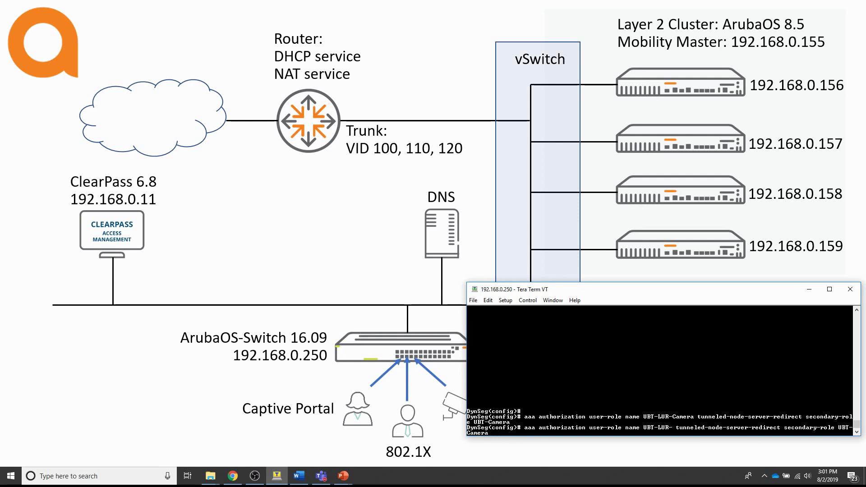
{"action": "type", "text": "Guest"}
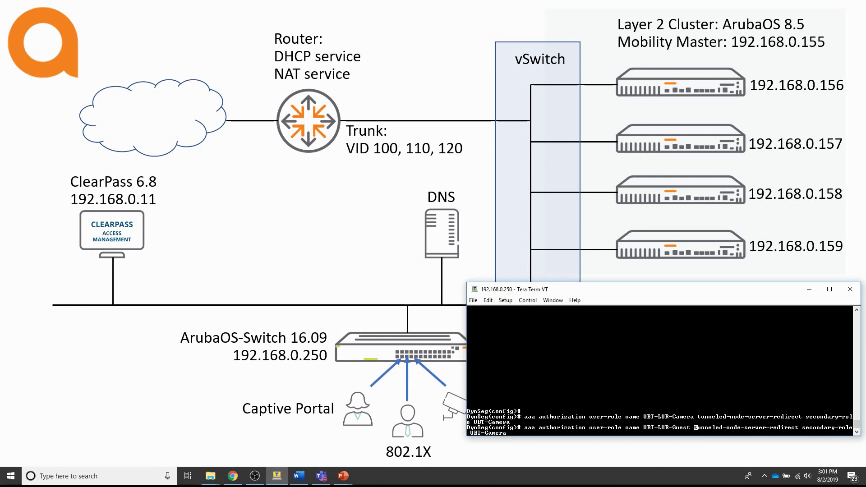
{"action": "key", "text": "Right"}
{"action": "key", "text": "Right"}
{"action": "key", "text": "Right"}
{"action": "key", "text": "Right"}
{"action": "key", "text": "Right"}
{"action": "key", "text": "Right"}
{"action": "key", "text": "Right"}
{"action": "key", "text": "Right"}
{"action": "key", "text": "Right"}
{"action": "key", "text": "Right"}
{"action": "key", "text": "Right"}
{"action": "key", "text": "Right"}
{"action": "key", "text": "Right"}
{"action": "key", "text": "Right"}
{"action": "key", "text": "Right"}
{"action": "key", "text": "Right"}
{"action": "key", "text": "Right"}
{"action": "key", "text": "Right"}
{"action": "key", "text": "Right"}
{"action": "key", "text": "Right"}
{"action": "key", "text": "Right"}
{"action": "key", "text": "Right"}
{"action": "key", "text": "Right"}
{"action": "key", "text": "Right"}
{"action": "key", "text": "Right"}
{"action": "key", "text": "Right"}
{"action": "key", "text": "Right"}
{"action": "key", "text": "Right"}
{"action": "key", "text": "Right"}
{"action": "key", "text": "Right"}
{"action": "key", "text": "Right"}
{"action": "key", "text": "Right"}
{"action": "key", "text": "Right"}
{"action": "key", "text": "Right"}
{"action": "key", "text": "Right"}
{"action": "key", "text": "Right"}
{"action": "key", "text": "BackSpace"}
{"action": "key", "text": "BackSpace"}
{"action": "key", "text": "BackSpace"}
{"action": "key", "text": "BackSpace"}
{"action": "key", "text": "BackSpace"}
{"action": "key", "text": "BackSpace"}
{"action": "type", "text": "Guest"}
{"action": "key", "text": "Return"}
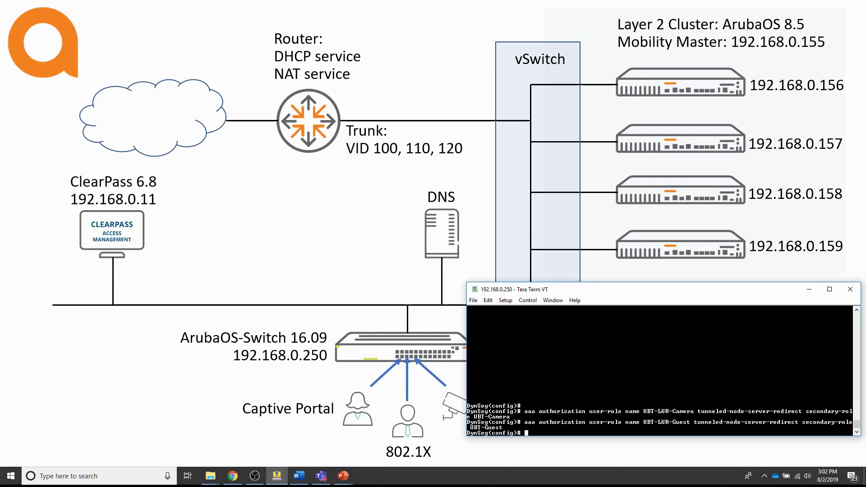
Step: Reuse the previous command to define UBT-LUR-DOT1X redirecting to secondary role UBT-DOT1X
{"action": "key", "text": "Up"}
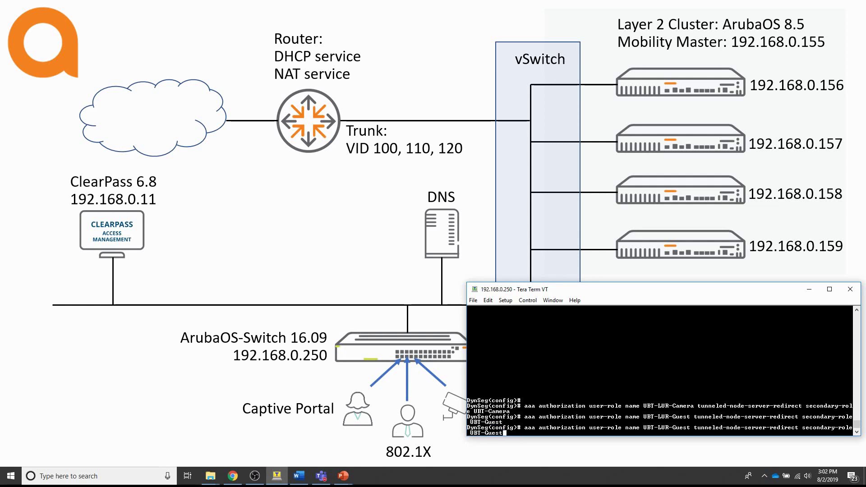
{"action": "key", "text": "Left"}
{"action": "key", "text": "Left"}
{"action": "key", "text": "Left"}
{"action": "key", "text": "Left"}
{"action": "key", "text": "Left"}
{"action": "key", "text": "Left"}
{"action": "key", "text": "Left"}
{"action": "key", "text": "Left"}
{"action": "key", "text": "Left"}
{"action": "key", "text": "Left"}
{"action": "key", "text": "Left"}
{"action": "key", "text": "Left"}
{"action": "key", "text": "Left"}
{"action": "key", "text": "Left"}
{"action": "key", "text": "Left"}
{"action": "key", "text": "Left"}
{"action": "key", "text": "Left"}
{"action": "key", "text": "Left"}
{"action": "key", "text": "Left"}
{"action": "key", "text": "Left"}
{"action": "key", "text": "Left"}
{"action": "key", "text": "Left"}
{"action": "key", "text": "Left"}
{"action": "key", "text": "Left"}
{"action": "key", "text": "Left"}
{"action": "key", "text": "Left"}
{"action": "key", "text": "Left"}
{"action": "key", "text": "BackSpace"}
{"action": "key", "text": "BackSpace"}
{"action": "key", "text": "BackSpace"}
{"action": "key", "text": "BackSpace"}
{"action": "key", "text": "BackSpace"}
{"action": "type", "text": "DOT1X"}
{"action": "key", "text": "Right"}
{"action": "key", "text": "Right"}
{"action": "key", "text": "Right"}
{"action": "key", "text": "Right"}
{"action": "key", "text": "Right"}
{"action": "key", "text": "Right"}
{"action": "key", "text": "Right"}
{"action": "key", "text": "Right"}
{"action": "key", "text": "Right"}
{"action": "key", "text": "Right"}
{"action": "key", "text": "Right"}
{"action": "key", "text": "Right"}
{"action": "key", "text": "Right"}
{"action": "key", "text": "Right"}
{"action": "key", "text": "Right"}
{"action": "key", "text": "Right"}
{"action": "key", "text": "Right"}
{"action": "key", "text": "Right"}
{"action": "key", "text": "Right"}
{"action": "key", "text": "Right"}
{"action": "key", "text": "Right"}
{"action": "key", "text": "Right"}
{"action": "key", "text": "Right"}
{"action": "key", "text": "Right"}
{"action": "key", "text": "Right"}
{"action": "key", "text": "Right"}
{"action": "key", "text": "Right"}
{"action": "key", "text": "Right"}
{"action": "key", "text": "Right"}
{"action": "key", "text": "Right"}
{"action": "key", "text": "Right"}
{"action": "key", "text": "Right"}
{"action": "key", "text": "BackSpace"}
{"action": "key", "text": "BackSpace"}
{"action": "key", "text": "BackSpace"}
{"action": "type", "text": "DOT1X"}
{"action": "key", "text": "Return"}
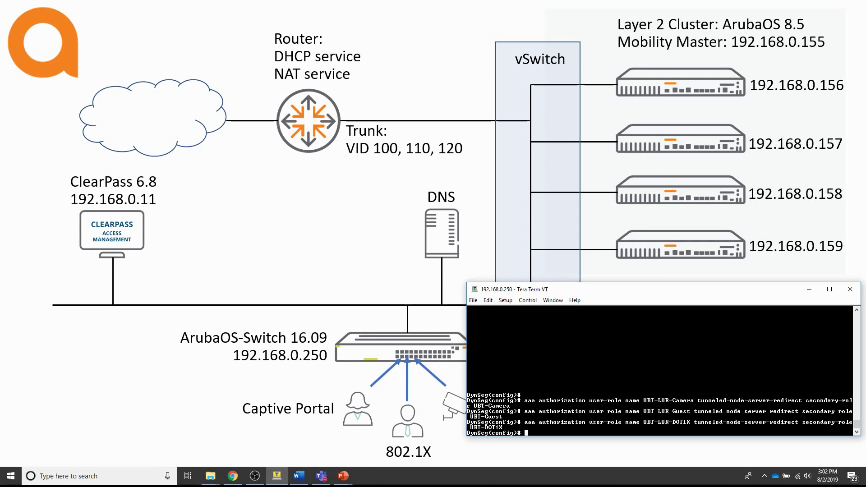
{"action": "key", "text": "Return"}
{"action": "key", "text": "Return"}
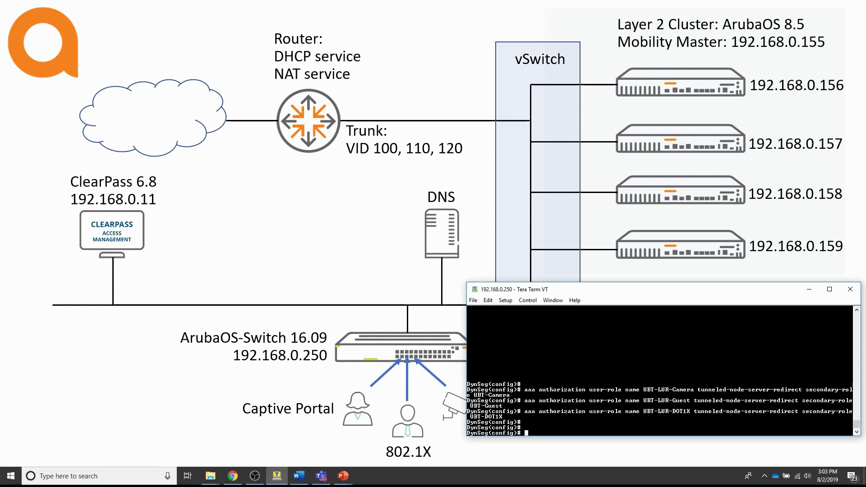
Step: Set tunneled-node-server to role-based mode with reserved VLAN 4091
{"action": "type", "text": "tunneled-node-se"}
{"action": "key", "text": "Tab"}
{"action": "type", "text": "mode ro"}
{"action": "type", "text": "l"}
{"action": "key", "text": "Tab"}
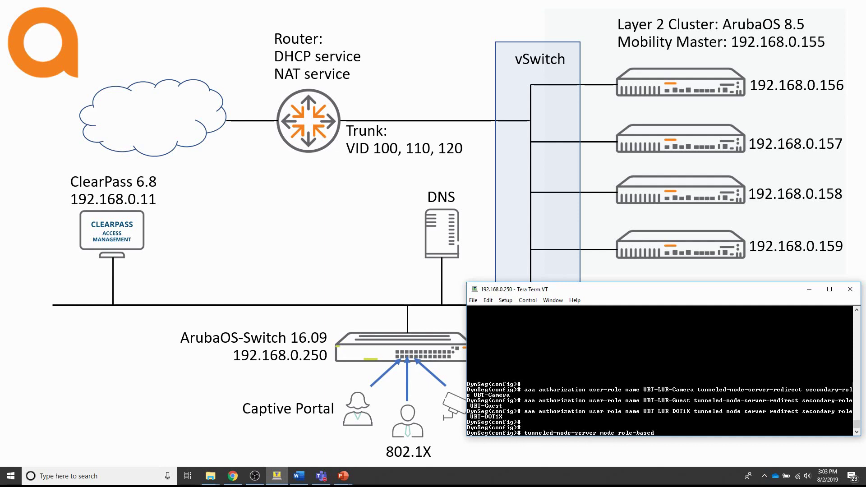
{"action": "type", "text": "res"}
{"action": "key", "text": "Tab"}
{"action": "type", "text": "4091"}
{"action": "key", "text": "Return"}
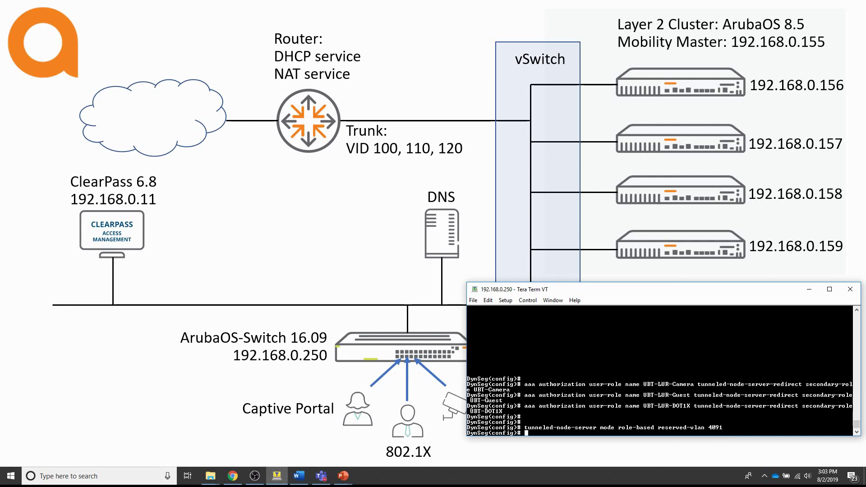
Step: Run 'show vlan' to confirm VLAN 4091, then switch to the Mobility Master dashboard
{"action": "type", "text": "show vlan"}
{"action": "key", "text": "Return"}
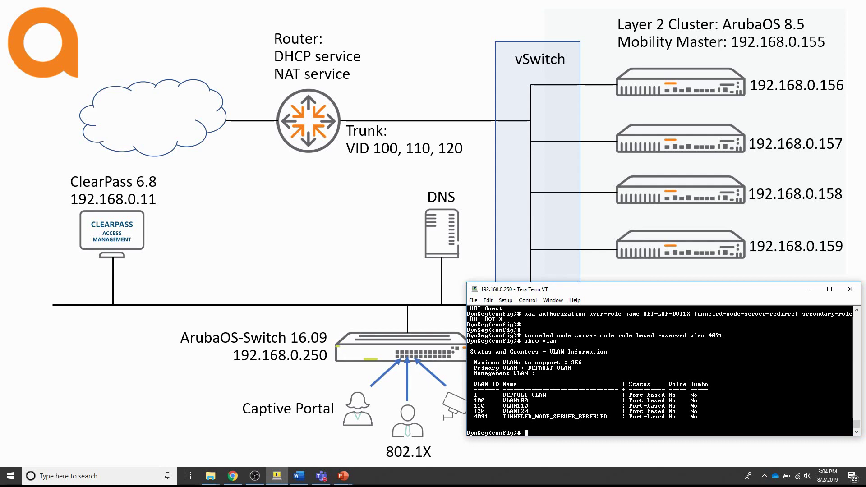
{"action": "key", "text": "alt+Tab"}
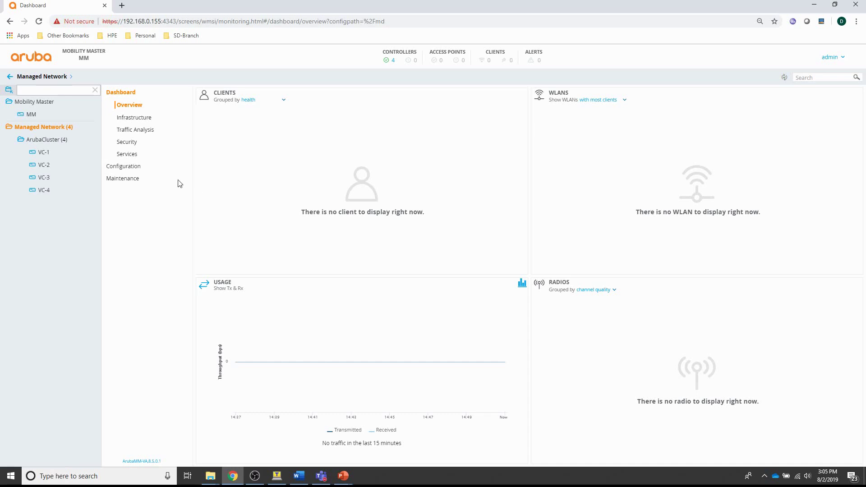
Step: Add a UBT-Camera role under ArubaCluster's Roles and open it for editing
{"action": "left_click", "coordinate": [50, 143]}
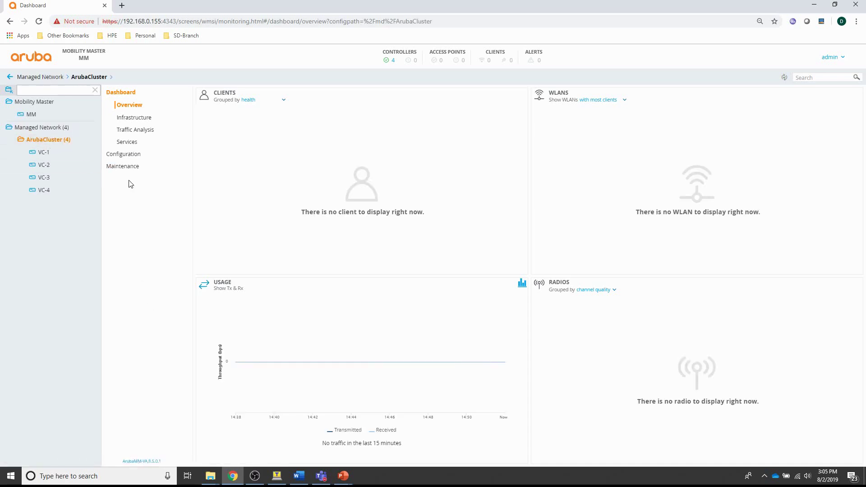
{"action": "left_click", "coordinate": [122, 166]}
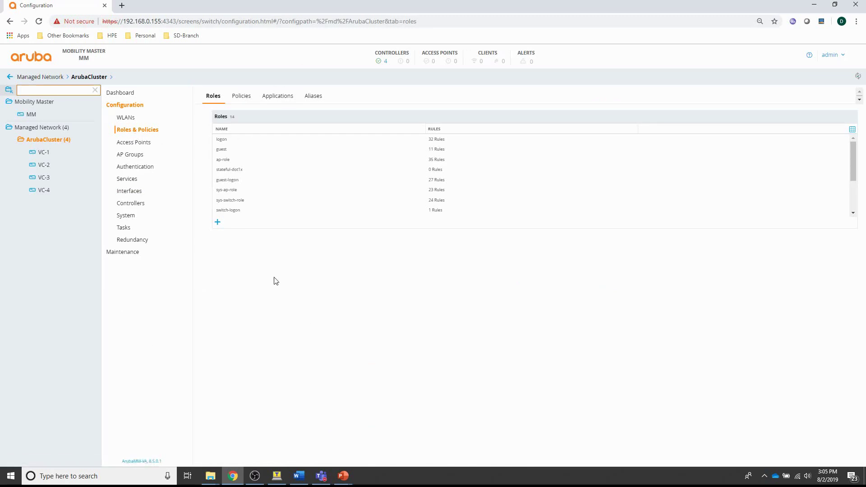
{"action": "left_click", "coordinate": [218, 222]}
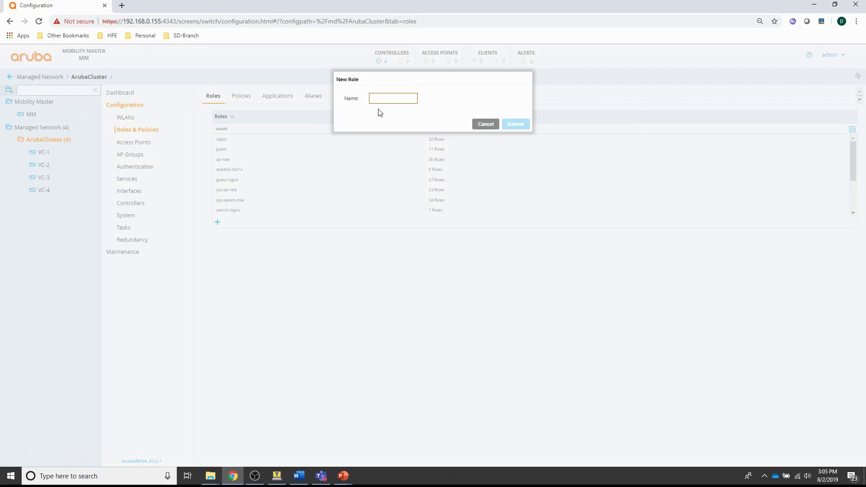
{"action": "type", "text": "UBT-Camera"}
{"action": "left_click", "coordinate": [516, 125]}
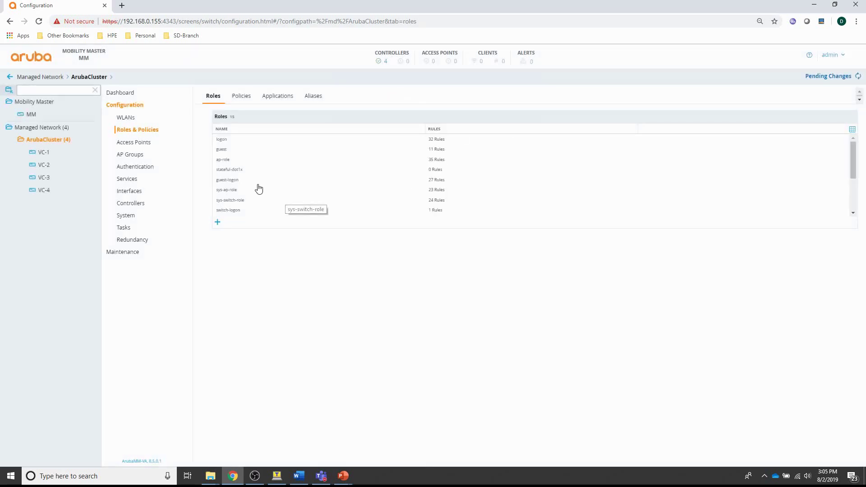
{"action": "scroll", "coordinate": [257, 188], "scroll_direction": "down", "scroll_amount": 3}
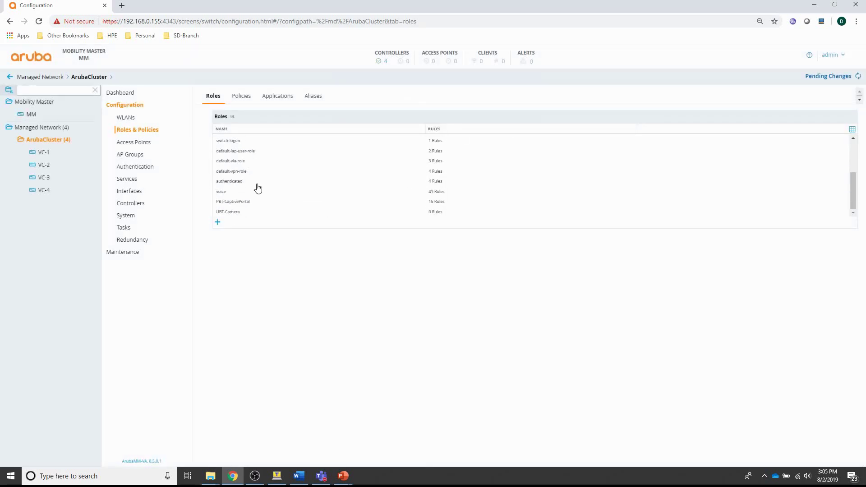
{"action": "left_click", "coordinate": [229, 212]}
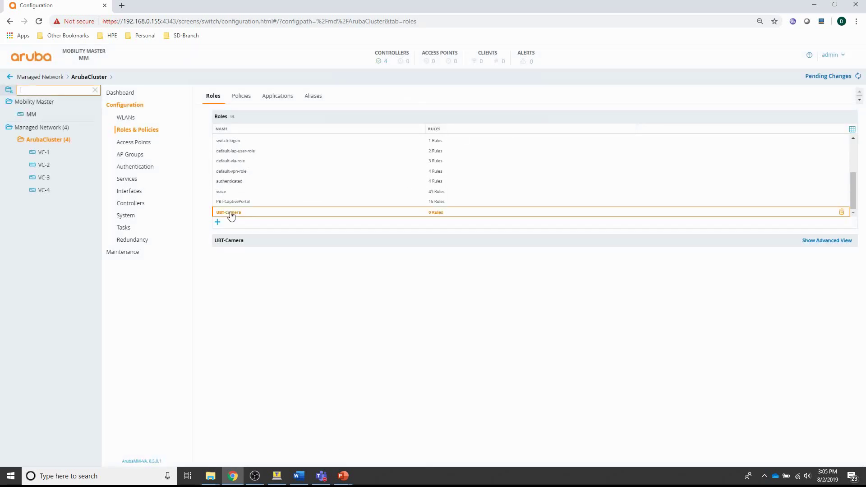
Step: Attach the existing allowall policy to the UBT-Camera role
{"action": "left_click", "coordinate": [811, 242]}
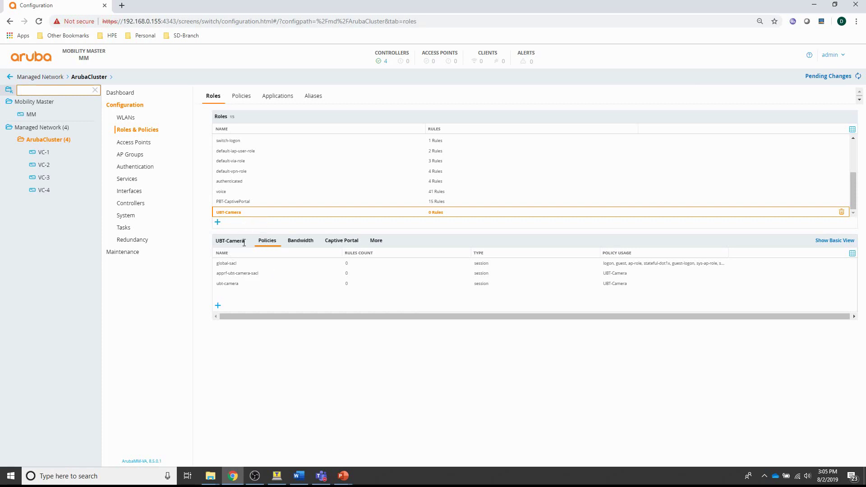
{"action": "left_click", "coordinate": [218, 306]}
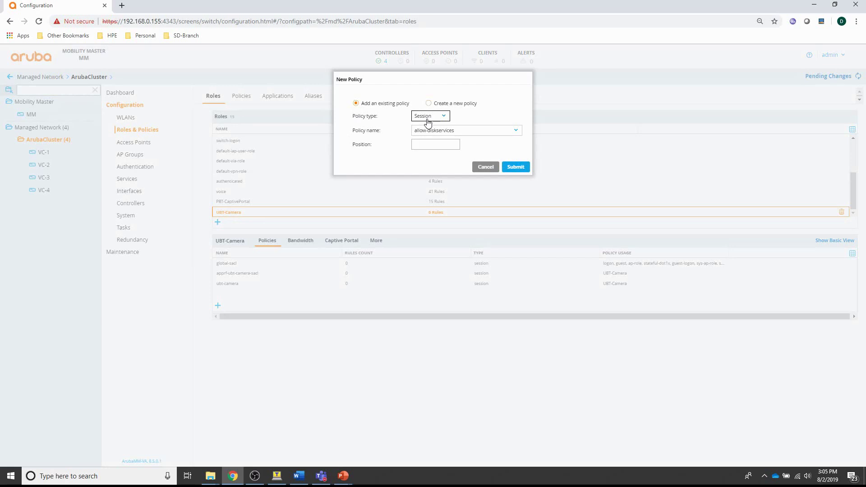
{"action": "left_click", "coordinate": [431, 130]}
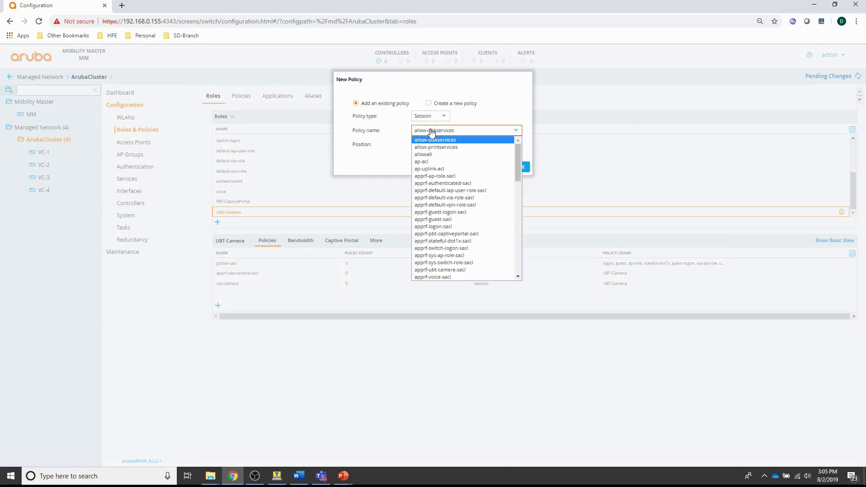
{"action": "left_click", "coordinate": [430, 154]}
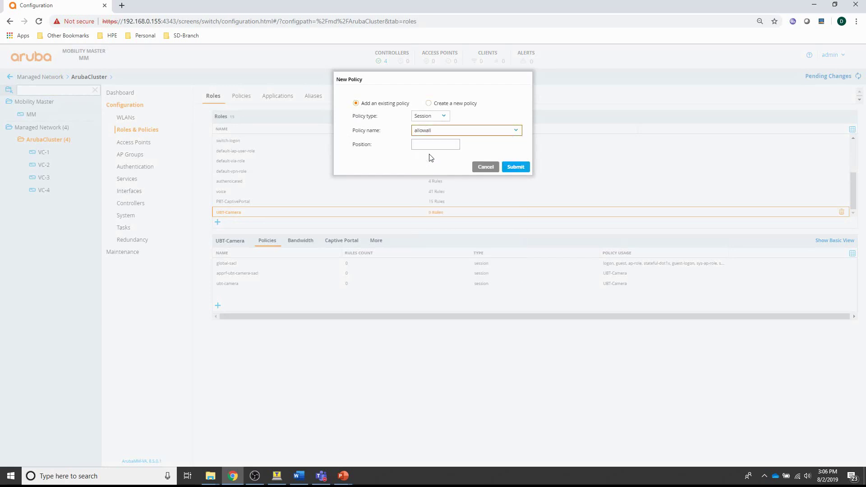
{"action": "left_click", "coordinate": [515, 167]}
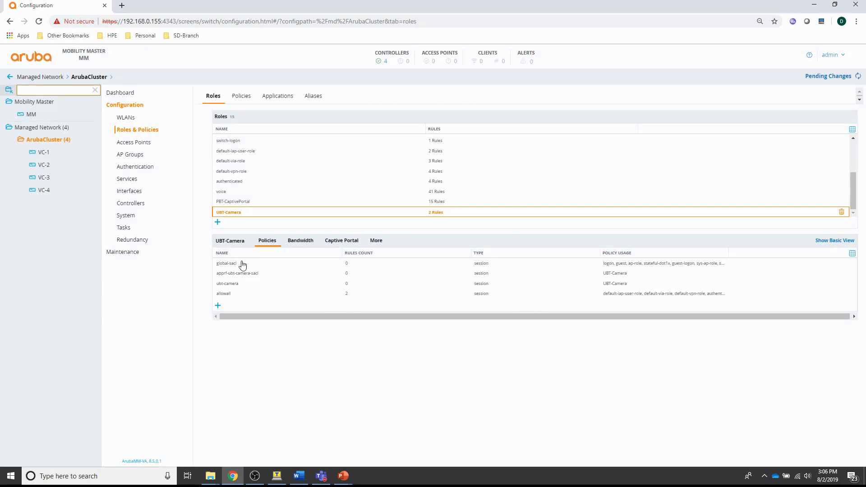
Step: Assign VLAN 110 to the UBT-Camera role and submit it
{"action": "left_click", "coordinate": [376, 242]}
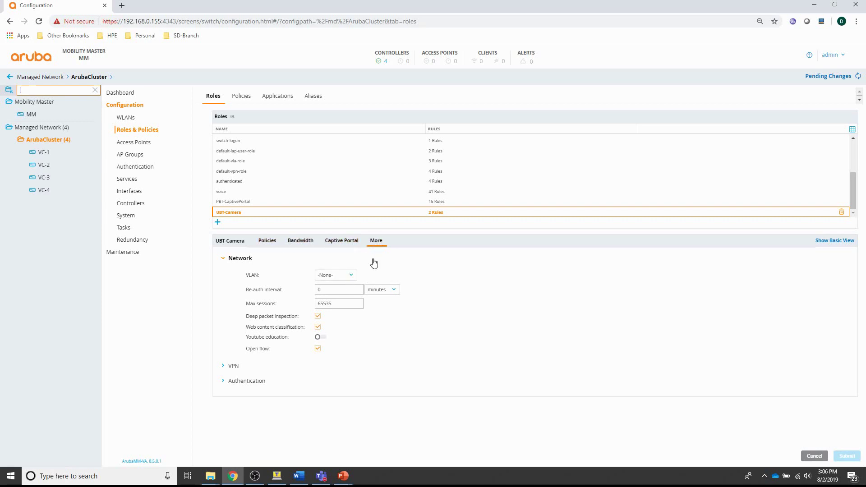
{"action": "left_click", "coordinate": [353, 277]}
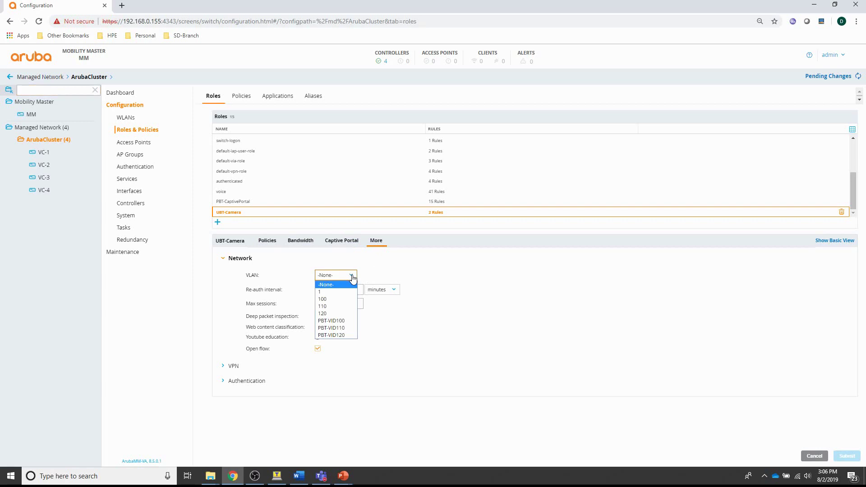
{"action": "left_click", "coordinate": [345, 307]}
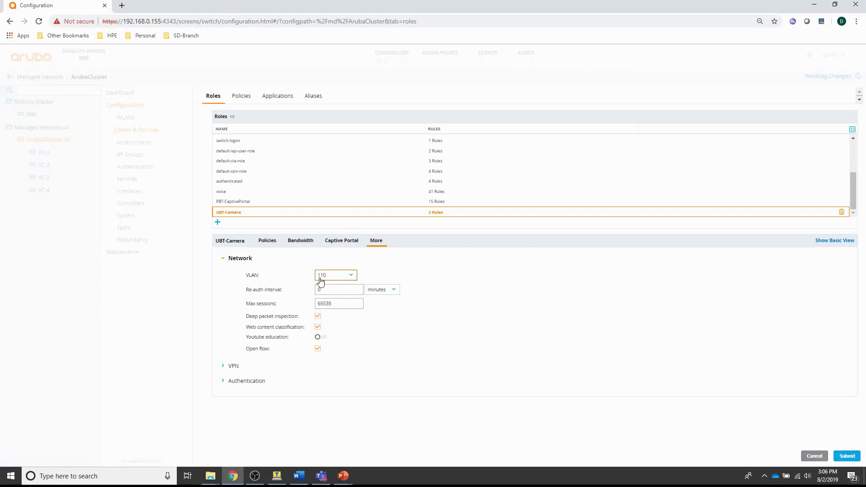
{"action": "left_click", "coordinate": [838, 456]}
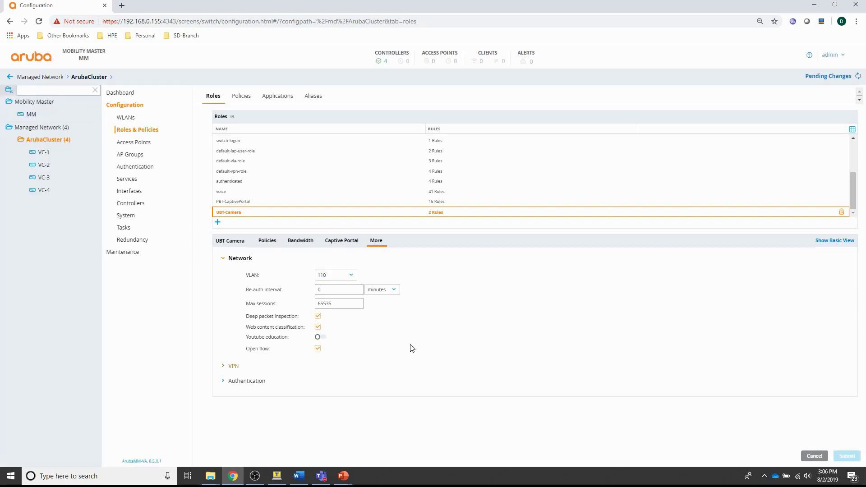
{"action": "left_click", "coordinate": [267, 242]}
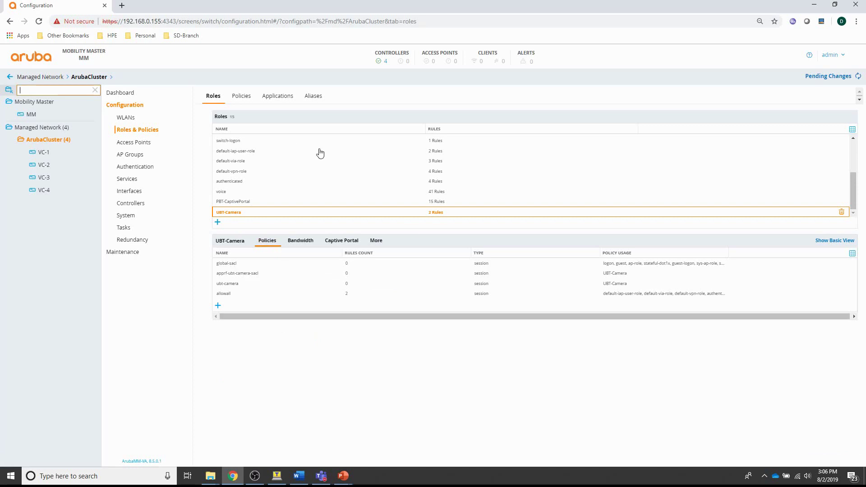
Step: Create the UBT-Guest role and begin naming another new UBT role
{"action": "left_click", "coordinate": [217, 223]}
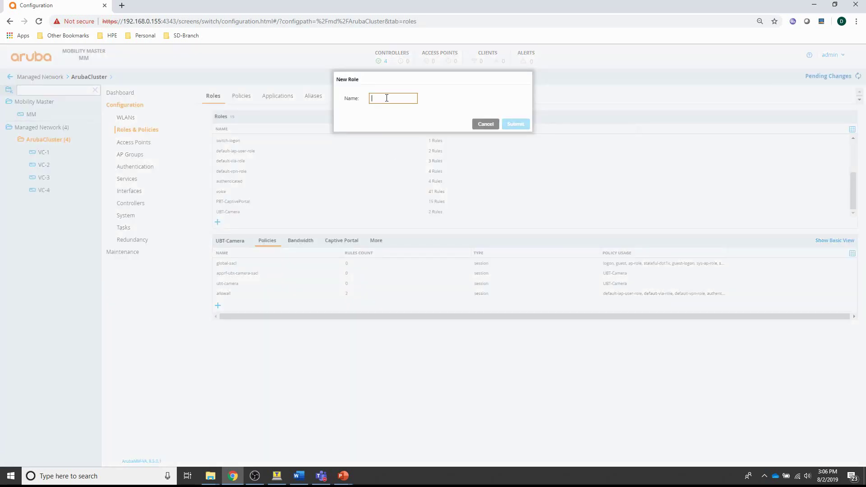
{"action": "type", "text": "UBT-Guest"}
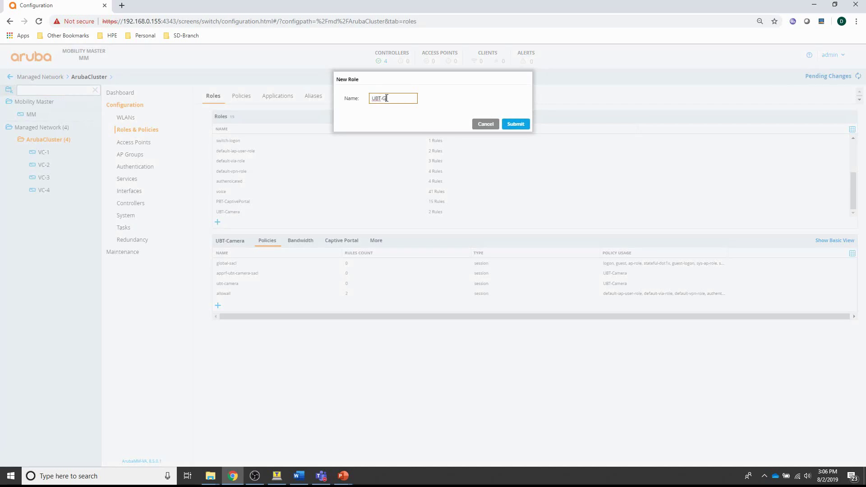
{"action": "left_click", "coordinate": [519, 126]}
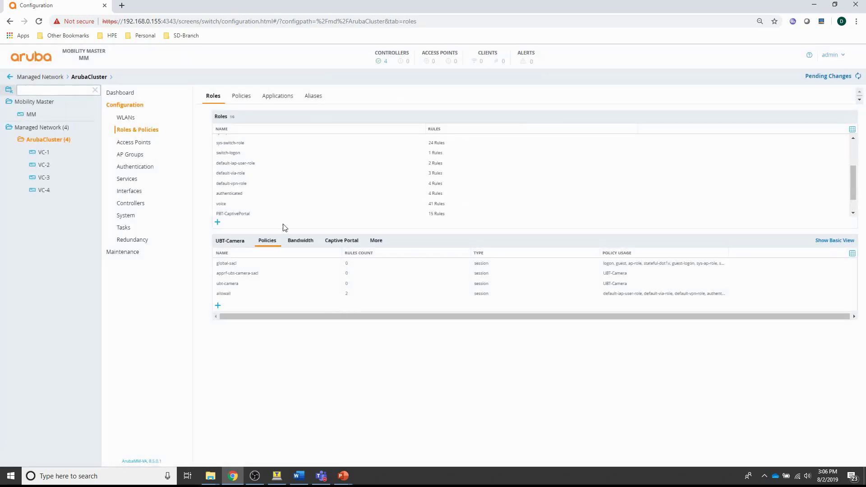
{"action": "left_click", "coordinate": [217, 223]}
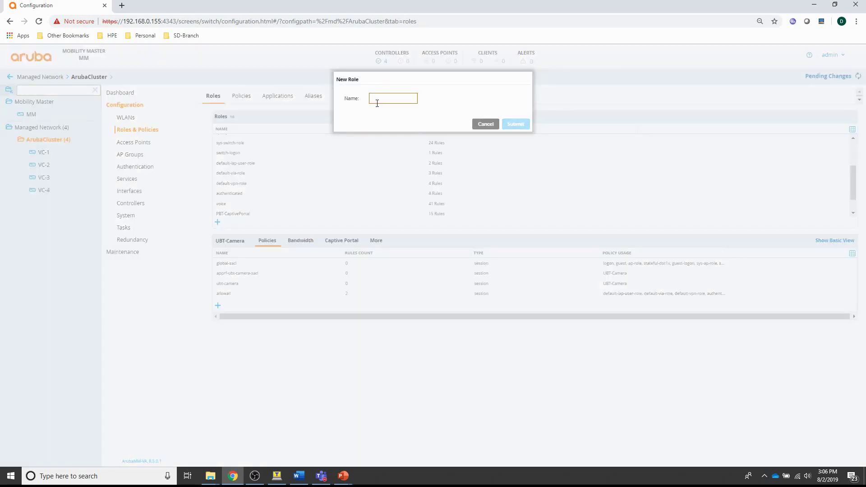
{"action": "type", "text": "UBT-DOT1X"}
Step: Submit the UBT-DOT1X role and attach the existing allowall policy to UBT-Guest
{"action": "left_click", "coordinate": [509, 126]}
{"action": "scroll", "coordinate": [250, 190], "scroll_direction": "down", "scroll_amount": 2}
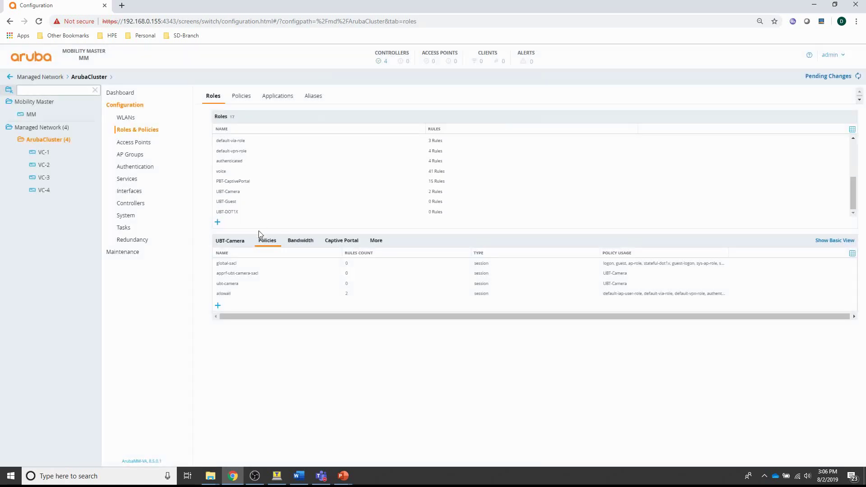
{"action": "left_click", "coordinate": [225, 204]}
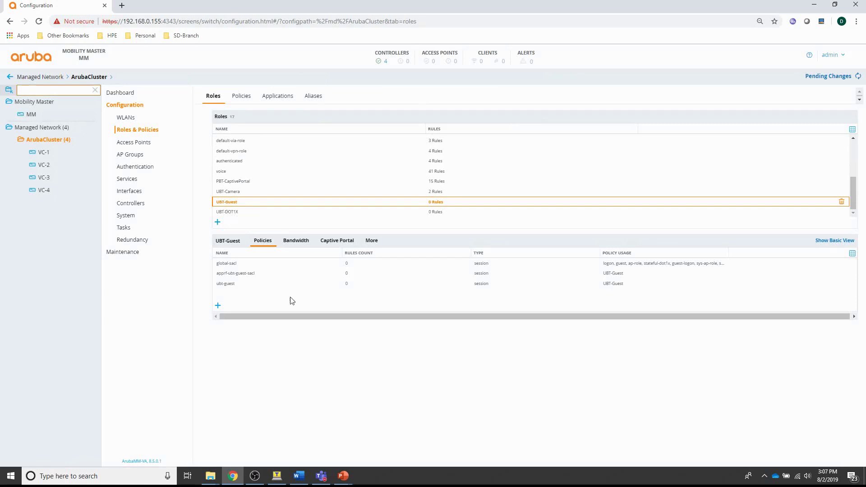
{"action": "left_click", "coordinate": [217, 306]}
{"action": "left_click", "coordinate": [376, 105]}
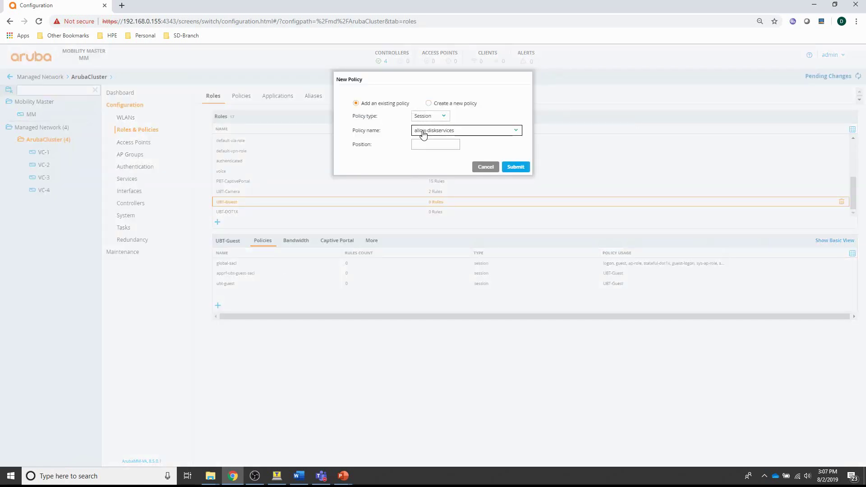
{"action": "left_click", "coordinate": [422, 131]}
{"action": "left_click", "coordinate": [424, 154]}
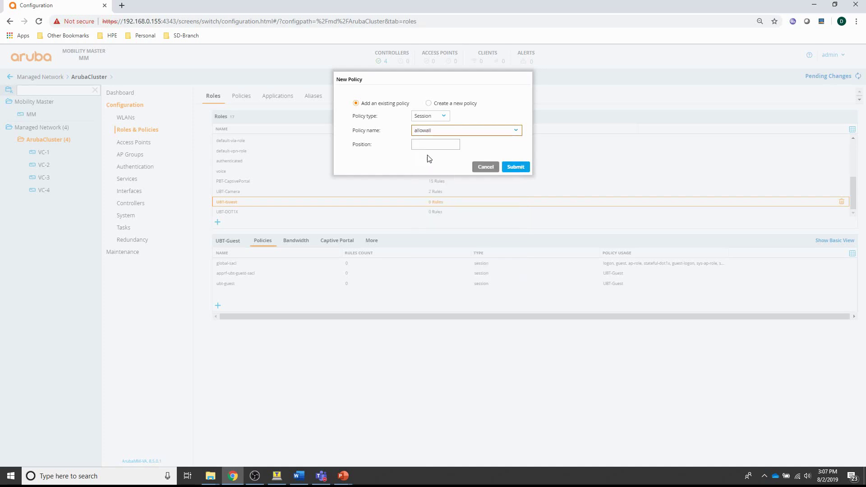
{"action": "left_click", "coordinate": [514, 167]}
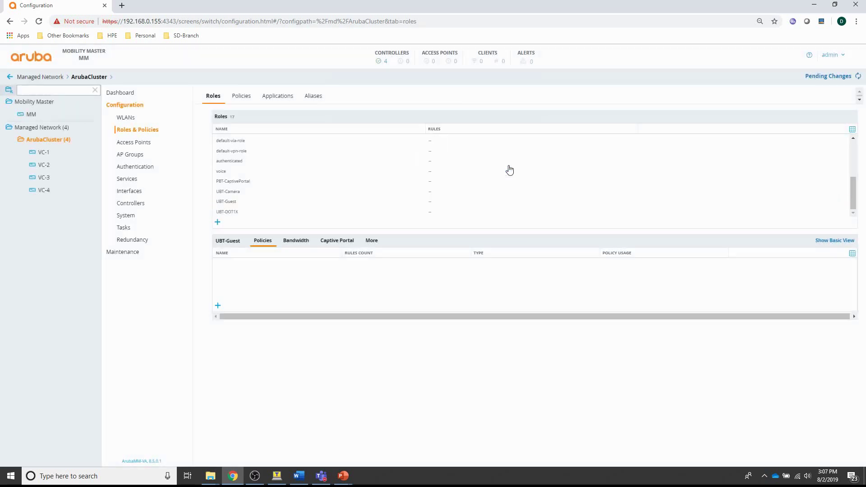
Step: Set UBT-Guest's VLAN to 100 and submit it
{"action": "left_click", "coordinate": [371, 240]}
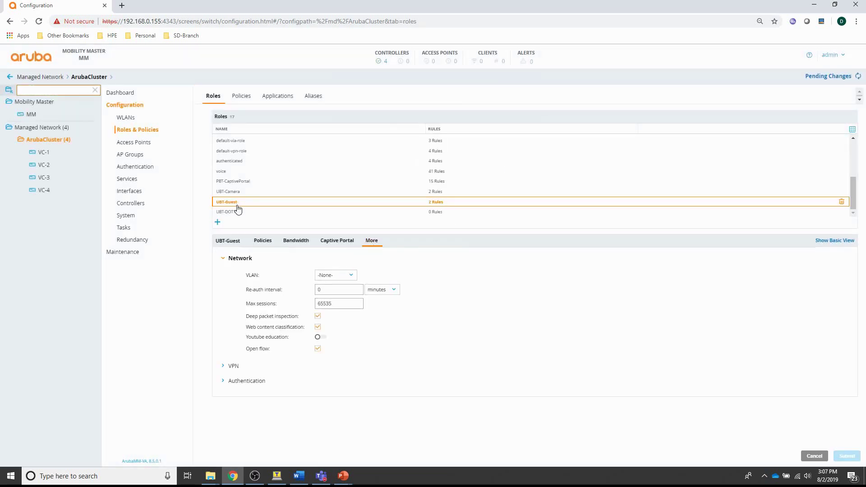
{"action": "left_click", "coordinate": [351, 276]}
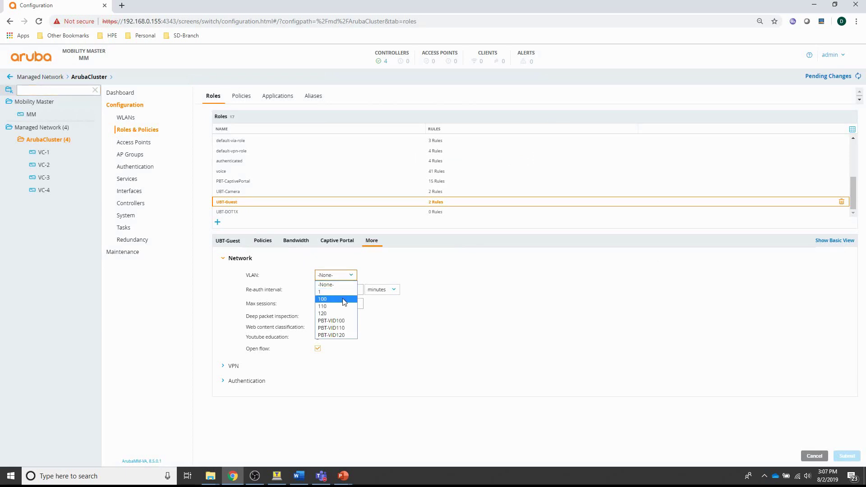
{"action": "left_click", "coordinate": [342, 299]}
{"action": "left_click", "coordinate": [847, 456]}
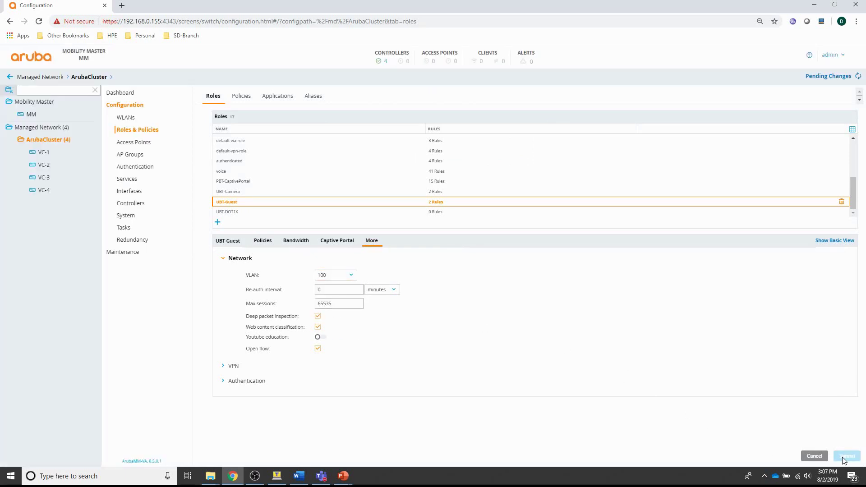
Step: Set UBT-DOT1X's VLAN to 120 and submit it
{"action": "left_click", "coordinate": [227, 212]}
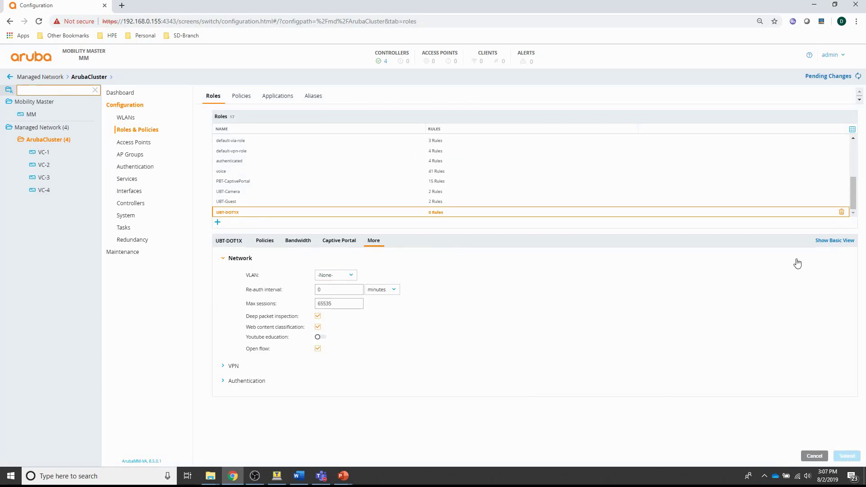
{"action": "left_click", "coordinate": [347, 275]}
{"action": "left_click", "coordinate": [338, 314]}
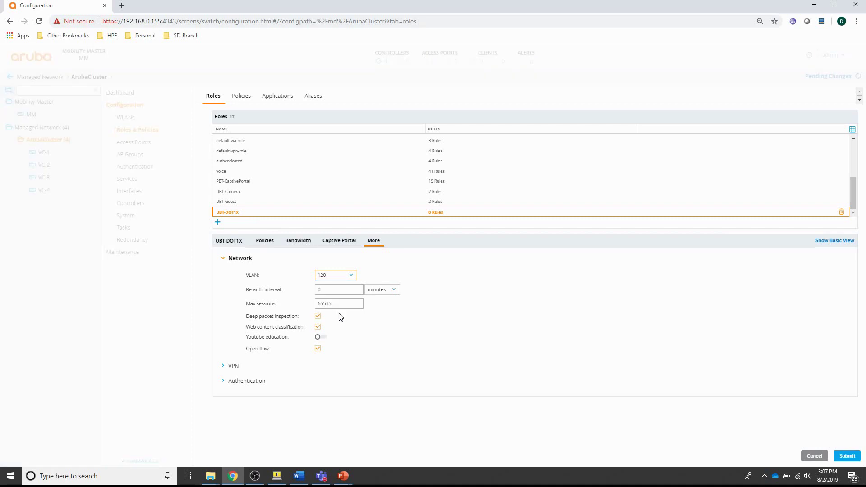
{"action": "left_click", "coordinate": [848, 456]}
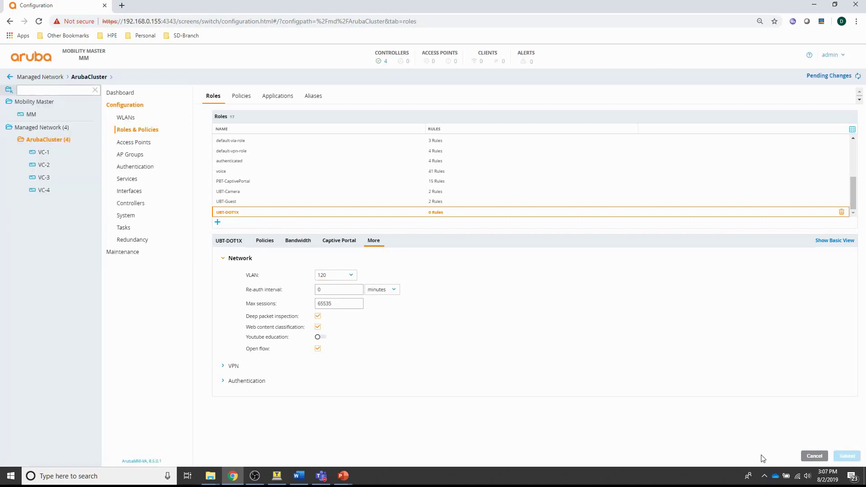
Step: Attach the existing allowall policy to the UBT-DOT1X role
{"action": "left_click", "coordinate": [264, 243]}
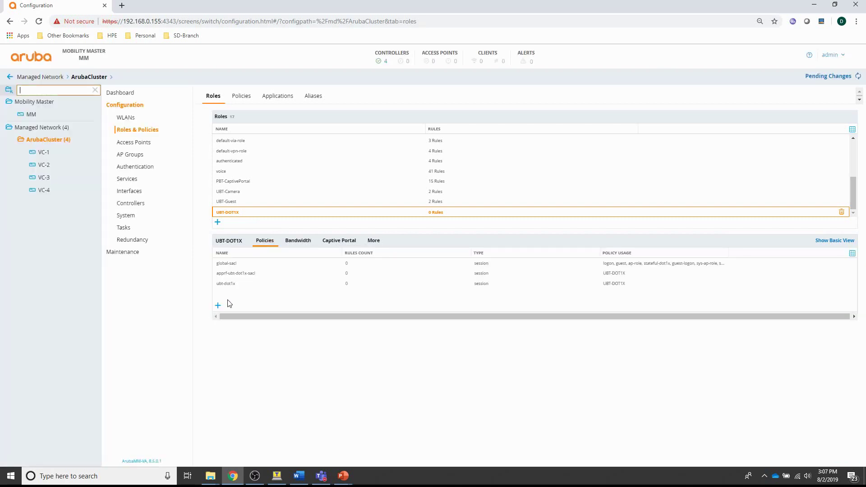
{"action": "left_click", "coordinate": [217, 305]}
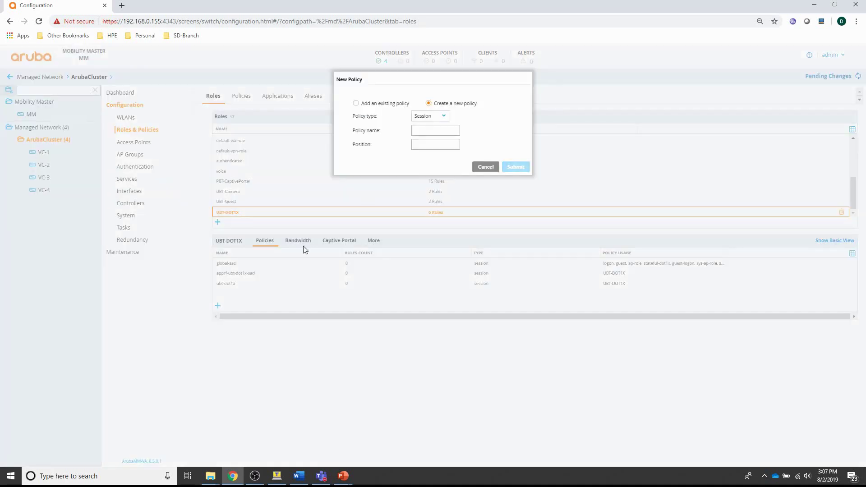
{"action": "left_click", "coordinate": [374, 104]}
{"action": "left_click", "coordinate": [429, 131]}
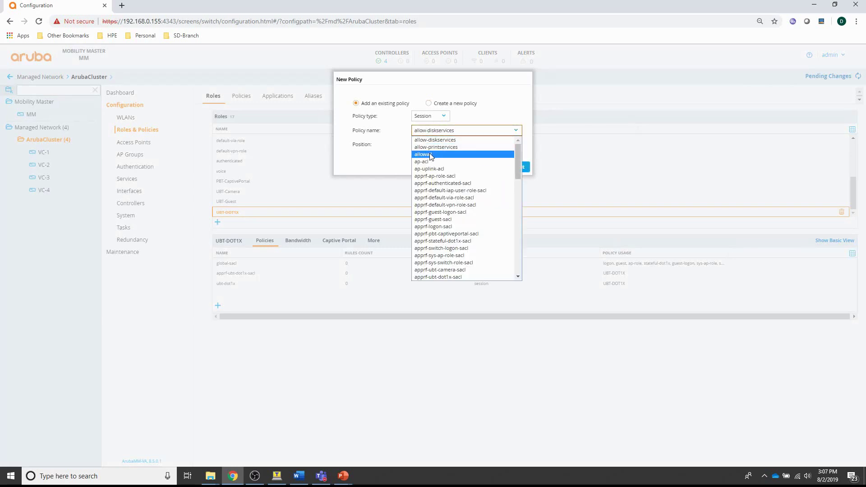
{"action": "left_click", "coordinate": [429, 154]}
{"action": "left_click", "coordinate": [513, 167]}
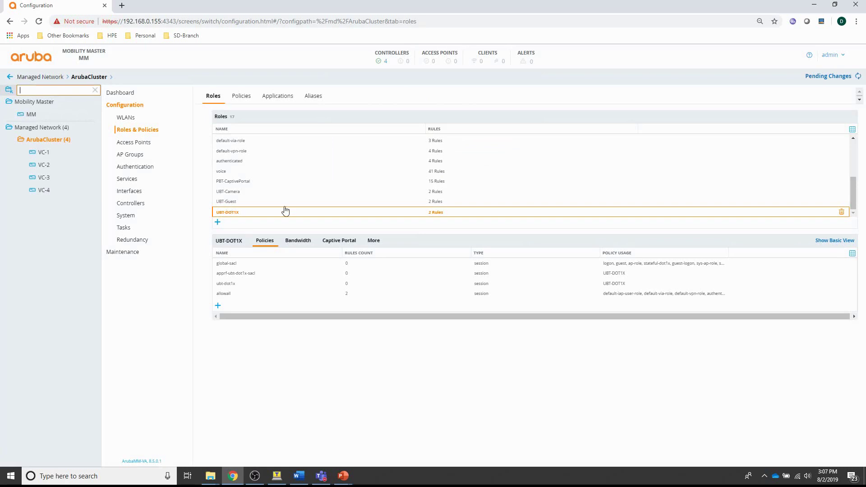
Step: Deploy the pending changes to all four controllers
{"action": "left_click", "coordinate": [826, 77]}
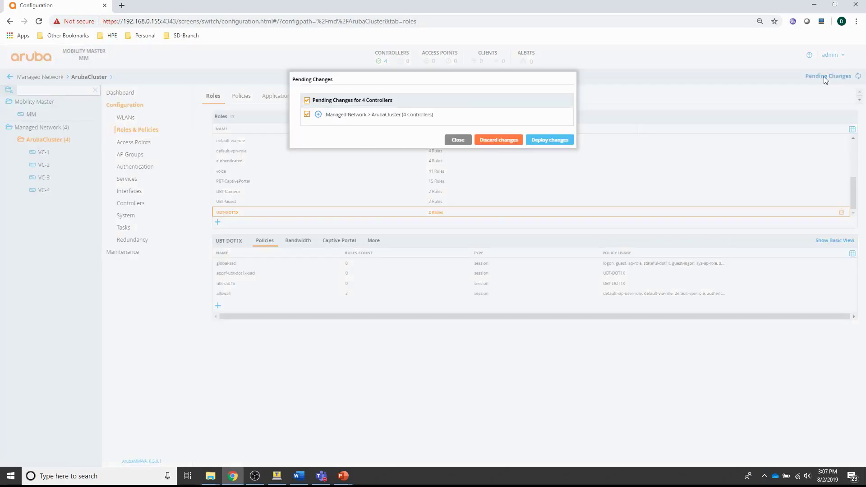
{"action": "left_click", "coordinate": [542, 141]}
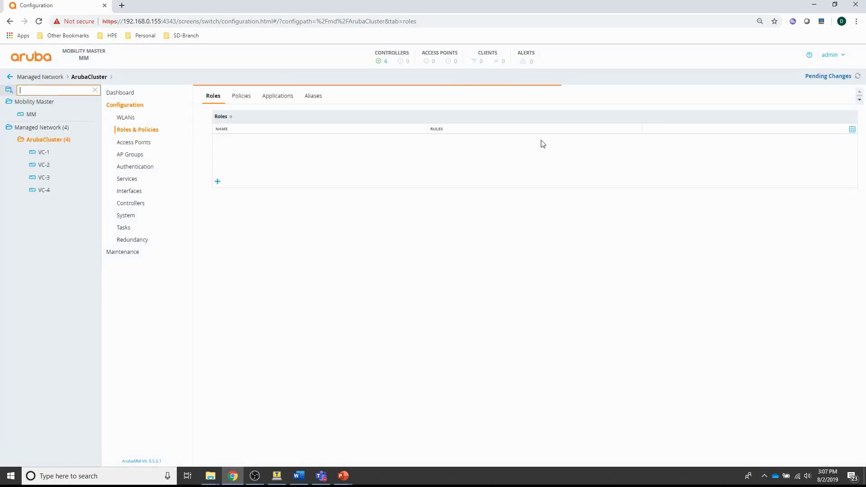
{"action": "left_click", "coordinate": [515, 189]}
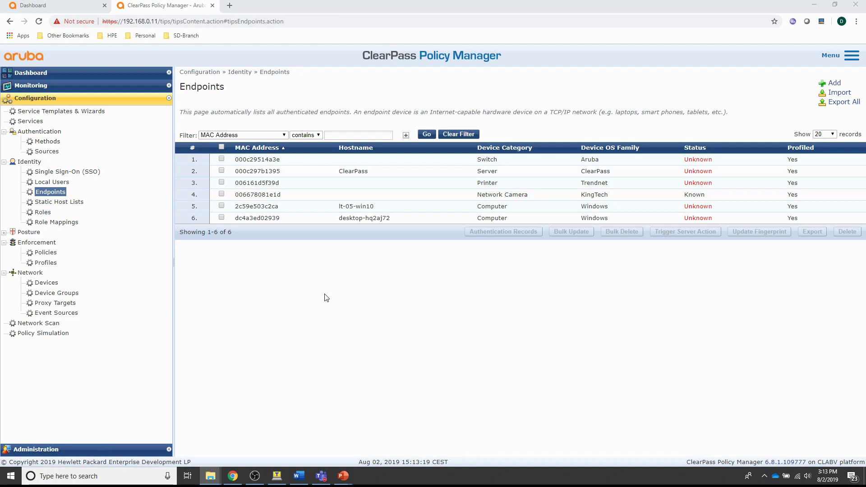
Step: Open the desktop endpoint's Edit Endpoint dialog on its Attributes tab
{"action": "left_click", "coordinate": [261, 218]}
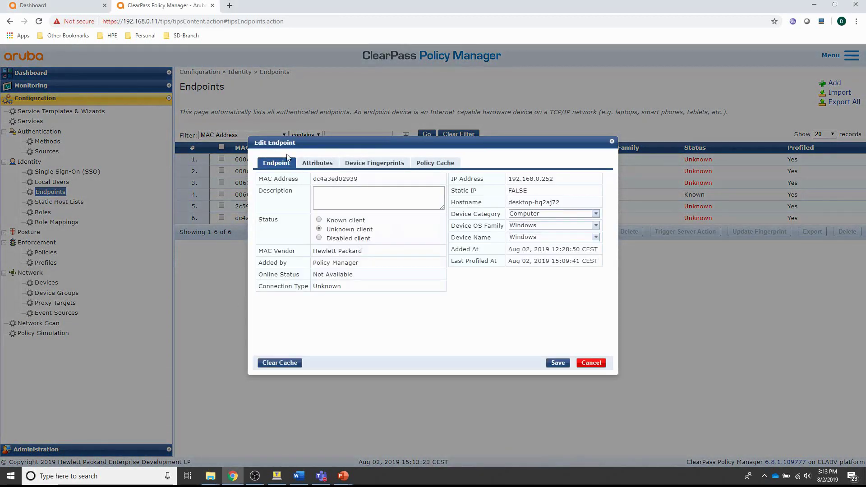
{"action": "left_click", "coordinate": [318, 165]}
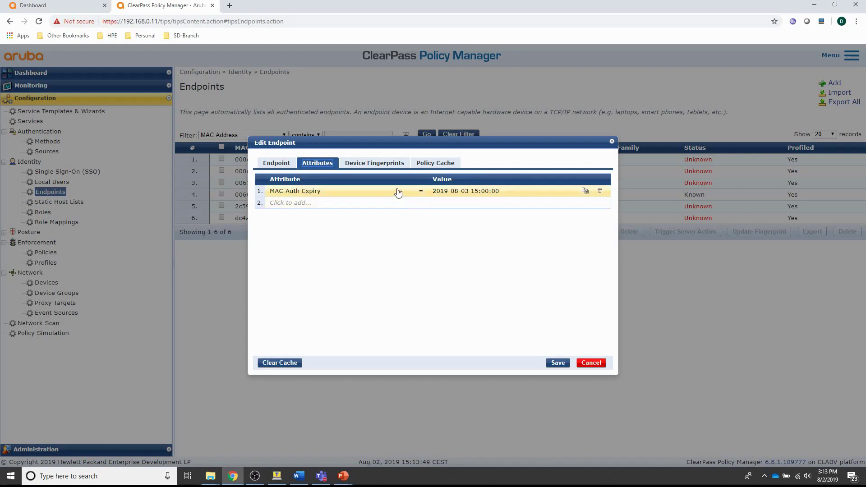
Step: Delete the MAC-Auth Expiry attribute from the desktop endpoint and save
{"action": "left_click", "coordinate": [601, 192]}
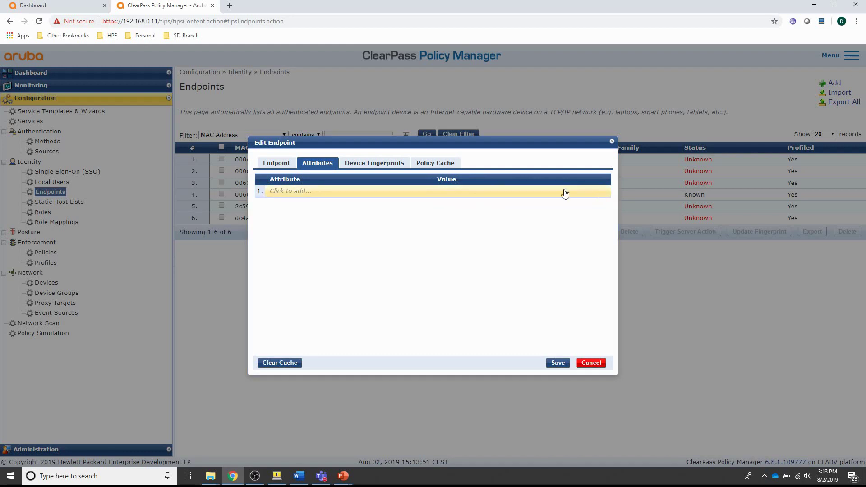
{"action": "left_click", "coordinate": [557, 363]}
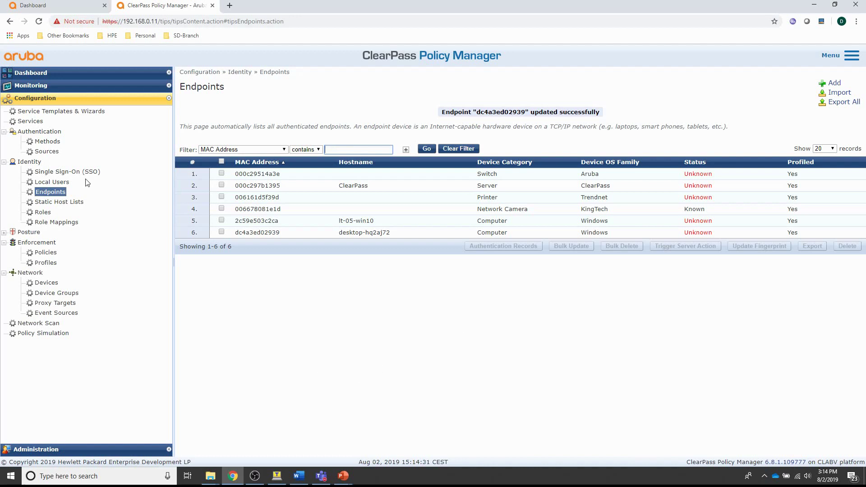
Step: In Access Tracker, check the camera request's RADIUS response shows role UBT-LUR-Camera
{"action": "left_click", "coordinate": [30, 87]}
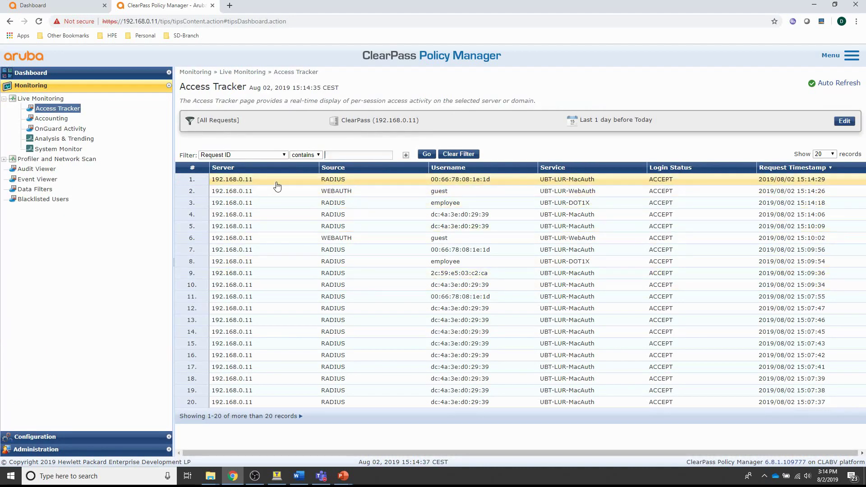
{"action": "left_click", "coordinate": [238, 183]}
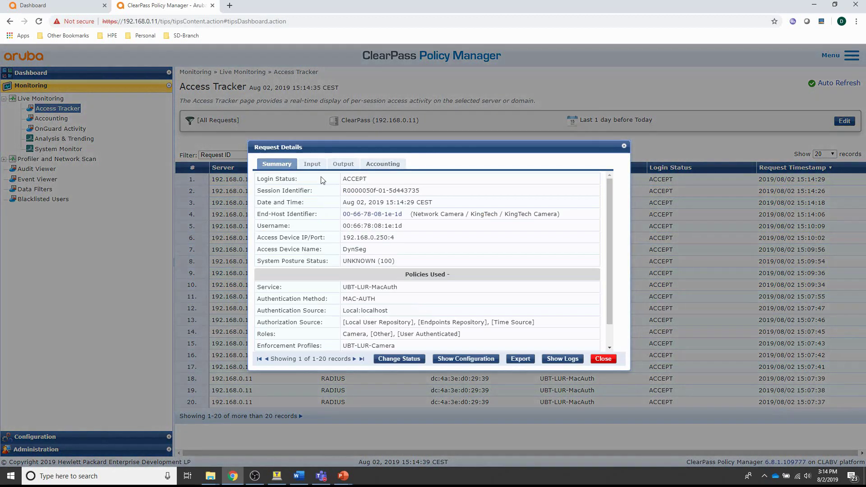
{"action": "left_click", "coordinate": [347, 166]}
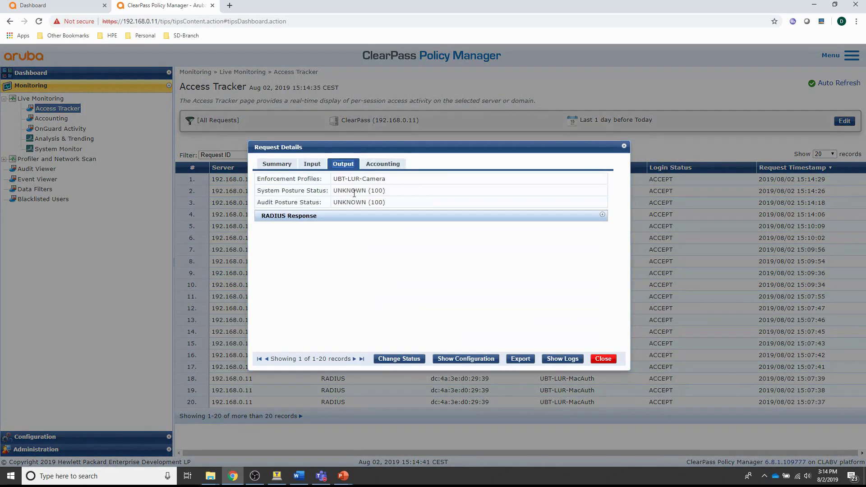
{"action": "left_click", "coordinate": [354, 222]}
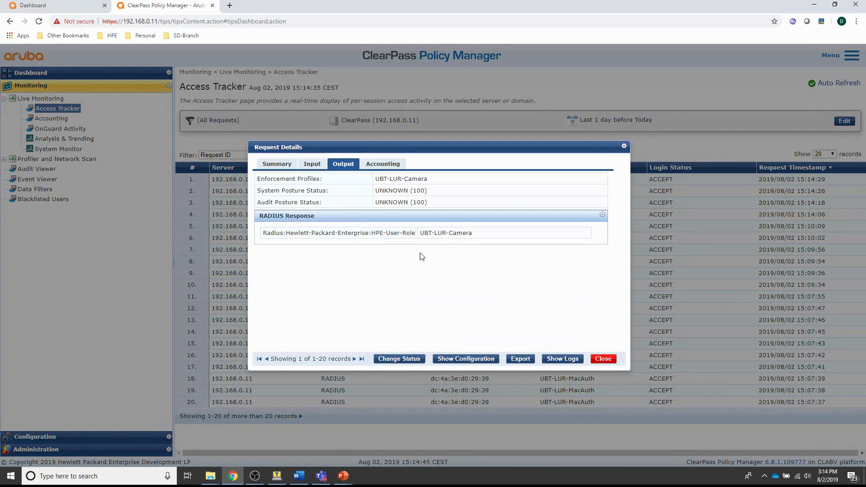
{"action": "left_click", "coordinate": [603, 359]}
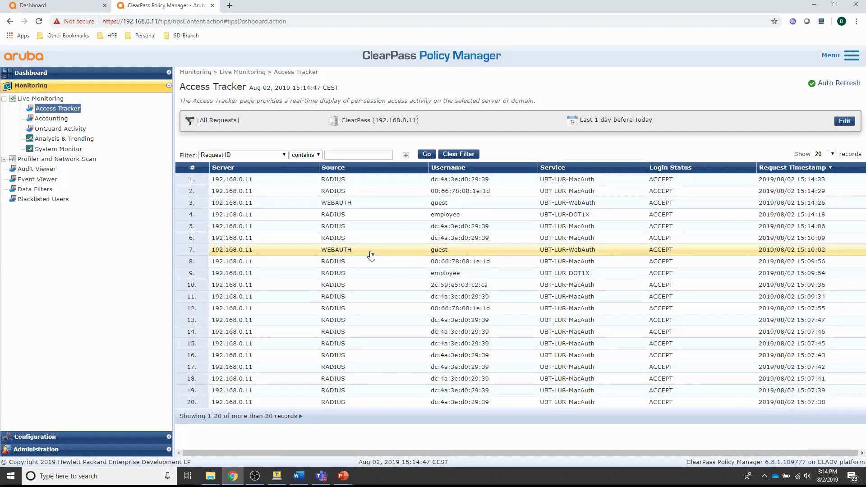
Step: Check the employee request's RADIUS response shows role UBT-LUR-DOT1X
{"action": "left_click", "coordinate": [334, 215]}
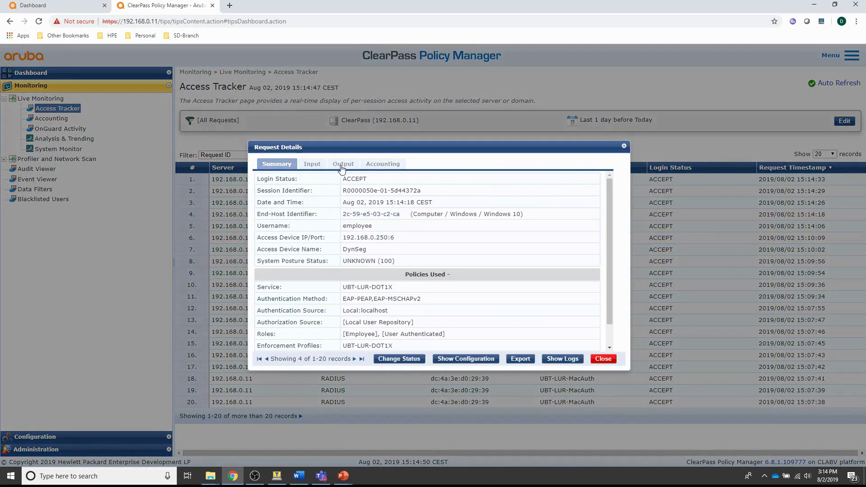
{"action": "left_click", "coordinate": [342, 166]}
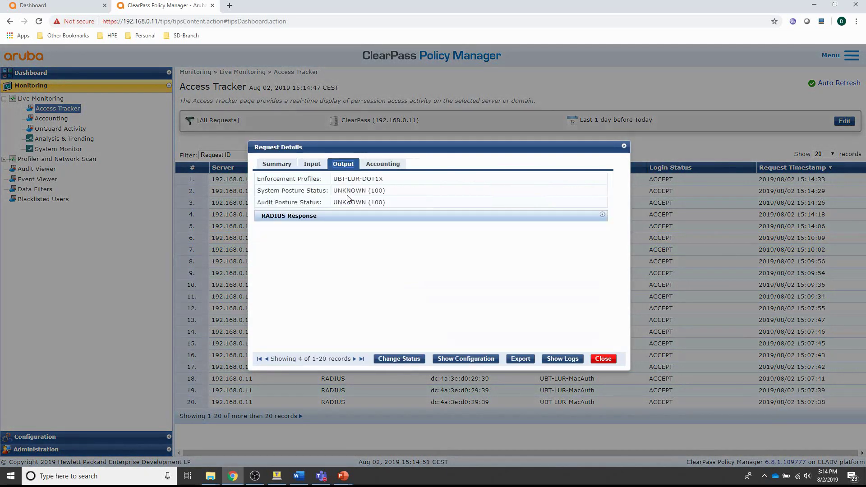
{"action": "left_click", "coordinate": [333, 218]}
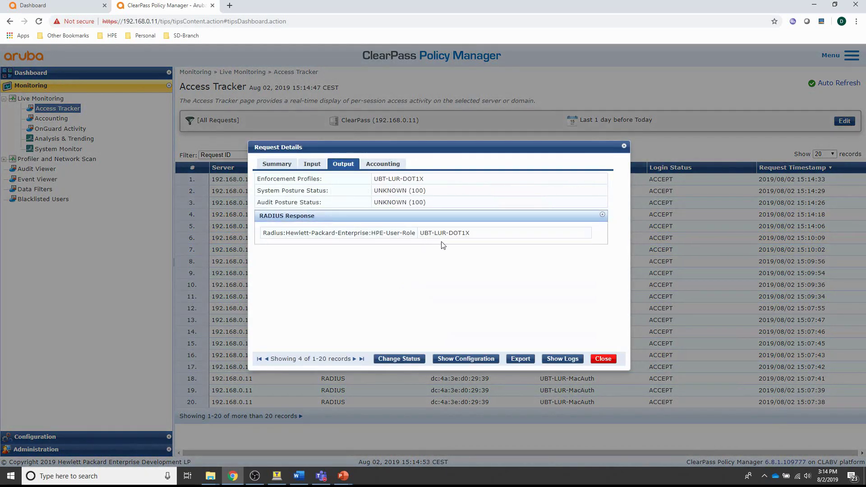
{"action": "left_click", "coordinate": [604, 359]}
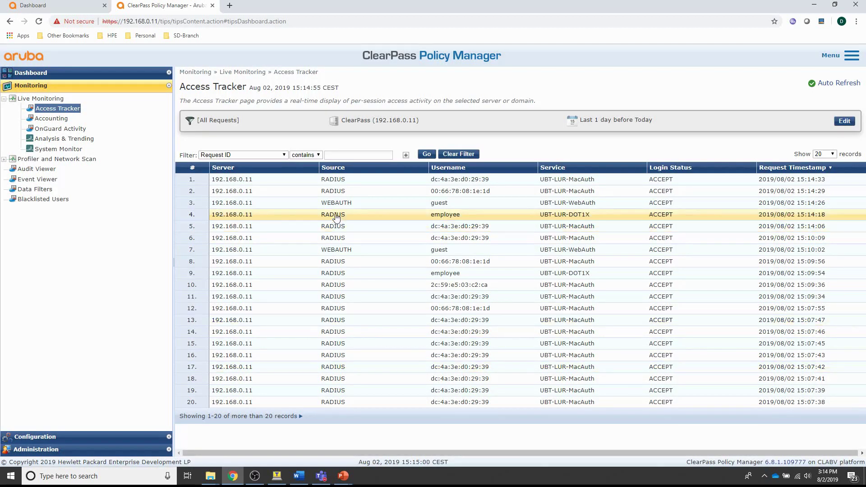
{"action": "left_click", "coordinate": [353, 228]}
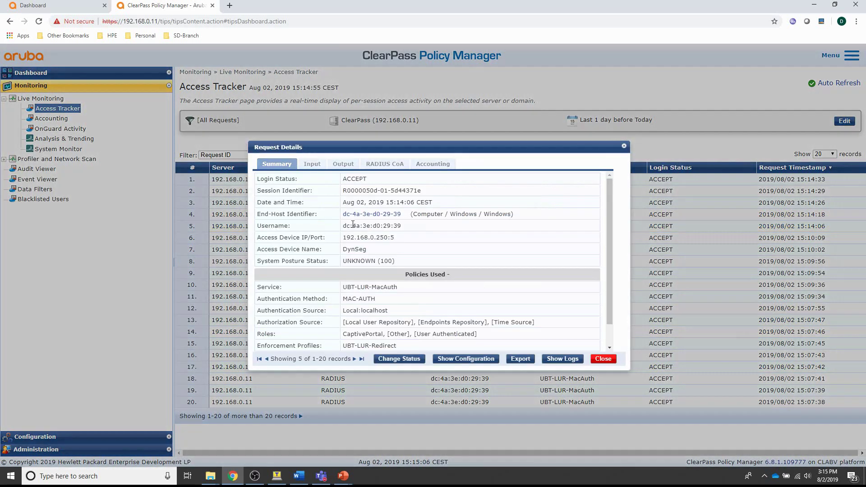
{"action": "left_click", "coordinate": [366, 217]}
{"action": "left_click", "coordinate": [603, 359]}
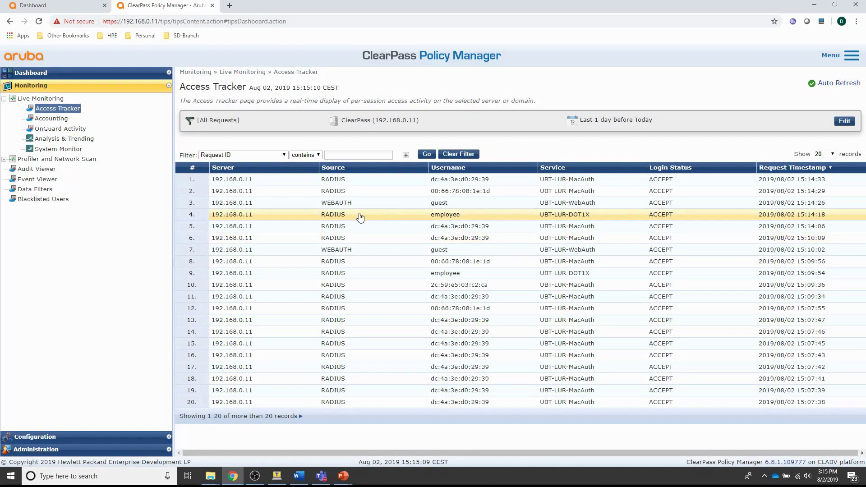
{"action": "left_click", "coordinate": [346, 218]}
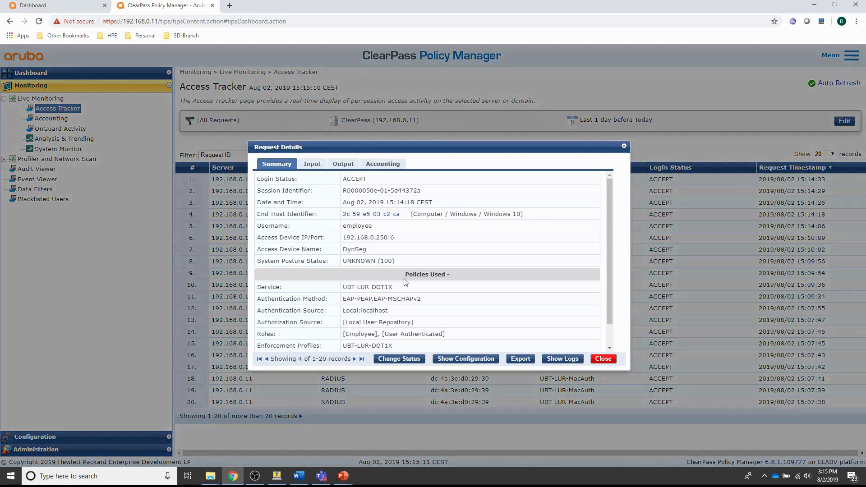
{"action": "left_click", "coordinate": [359, 217]}
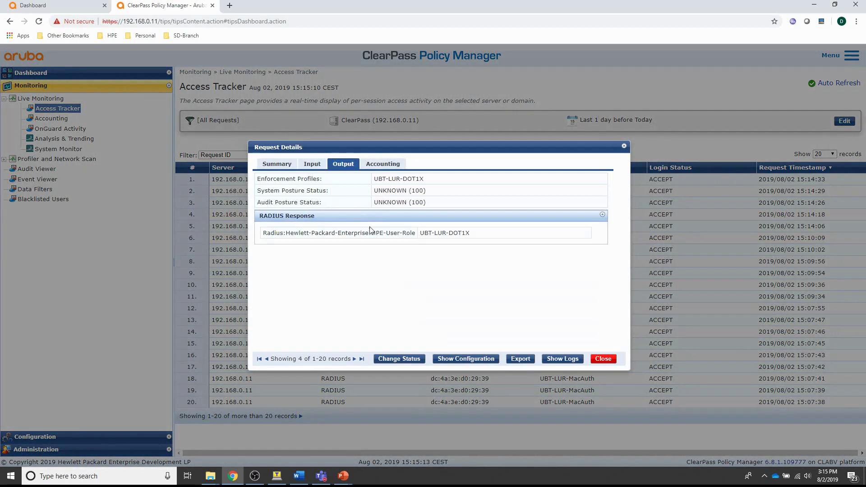
{"action": "left_click", "coordinate": [603, 359]}
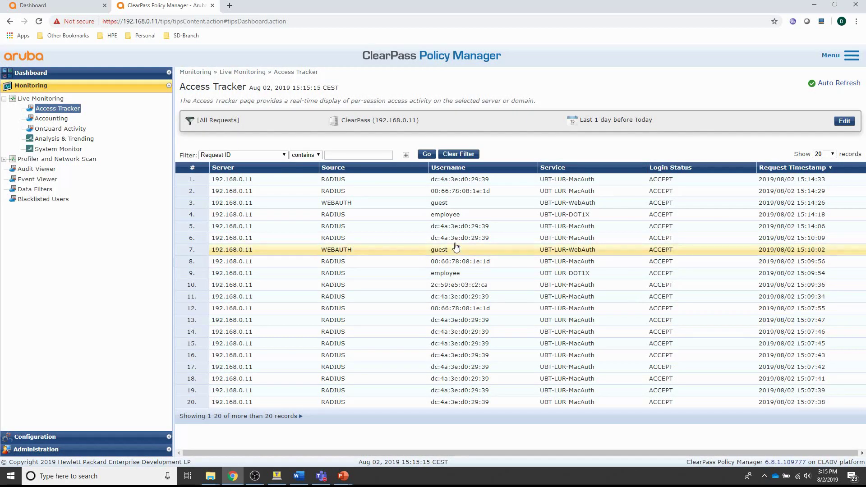
{"action": "left_click", "coordinate": [349, 201]}
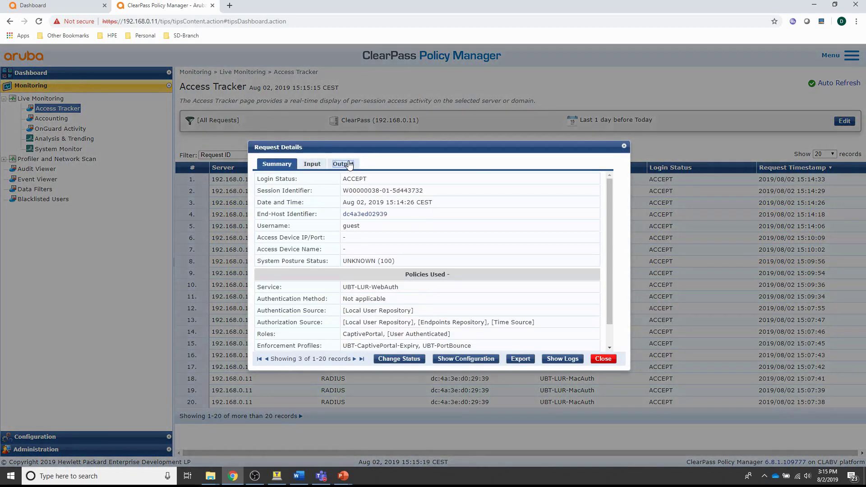
{"action": "left_click", "coordinate": [344, 163]}
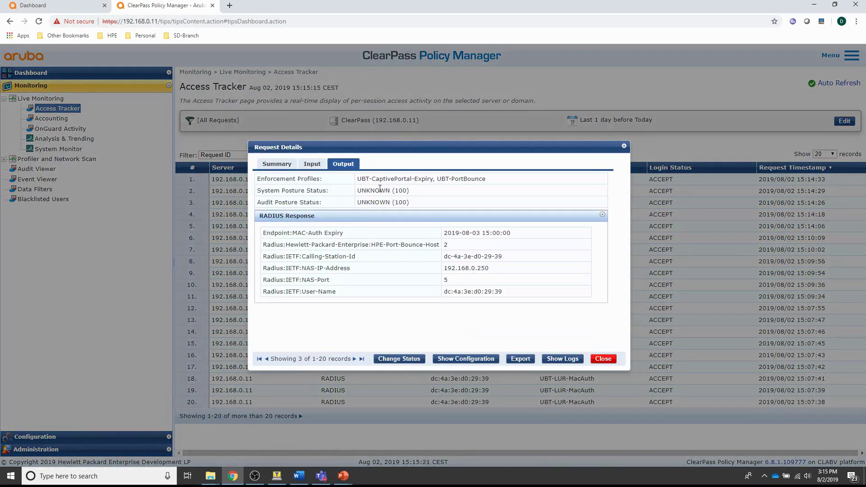
{"action": "left_click", "coordinate": [603, 359]}
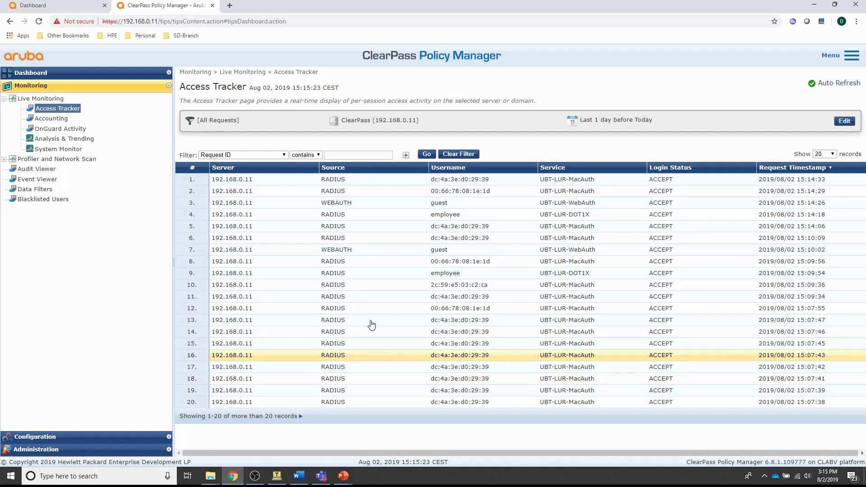
{"action": "left_click", "coordinate": [322, 184]}
{"action": "left_click", "coordinate": [343, 164]}
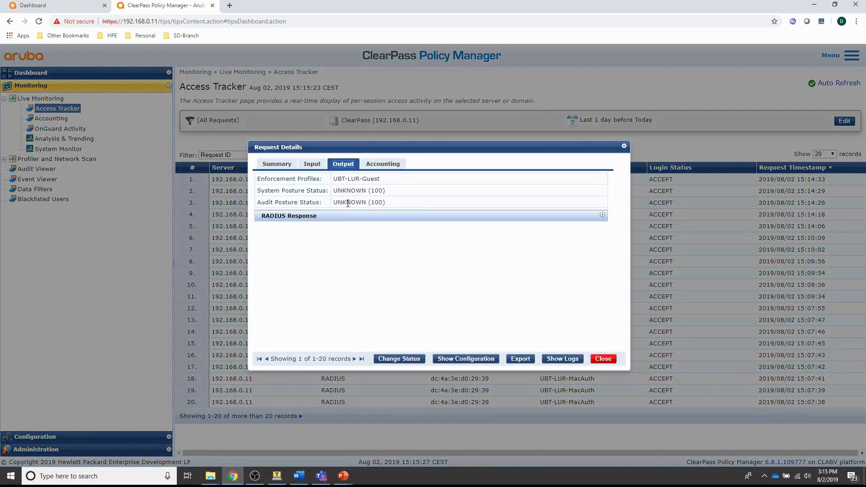
{"action": "left_click", "coordinate": [347, 217]}
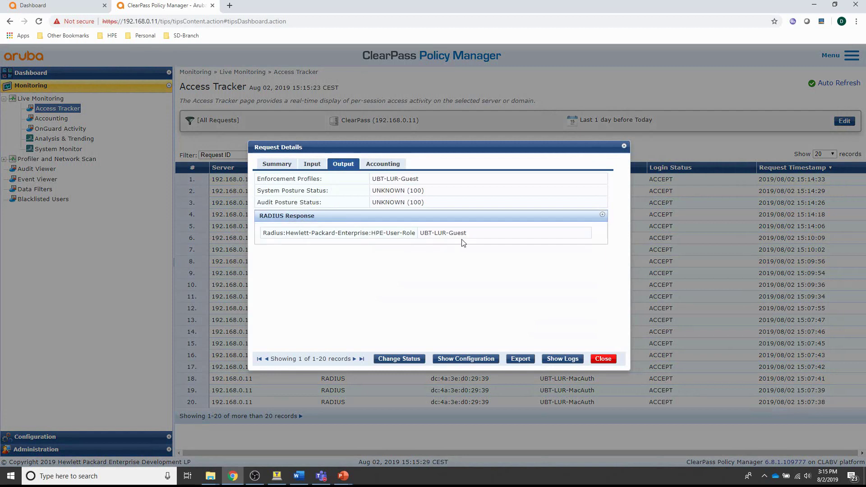
{"action": "left_click", "coordinate": [601, 360]}
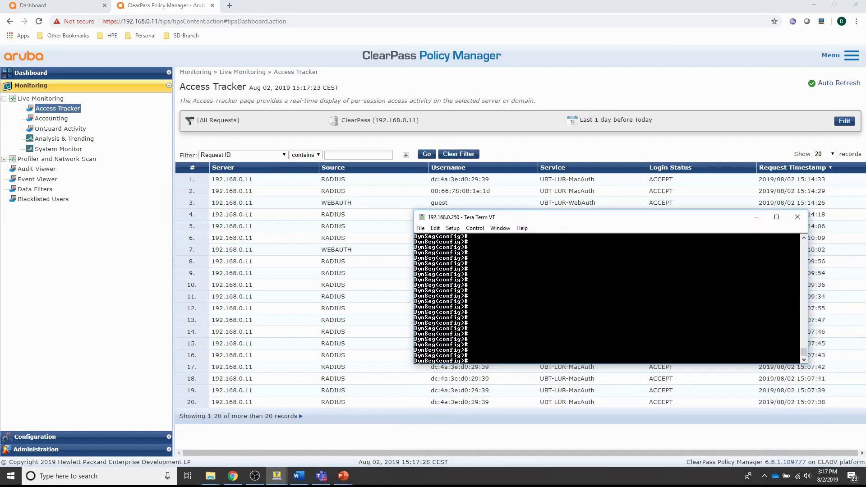
Step: Run 'show port-acc clie' and 'show tunneled-node-server state' to see three users registered on VLAN 4091
{"action": "type", "text": "show port-acc clie"}
{"action": "key", "text": "Return"}
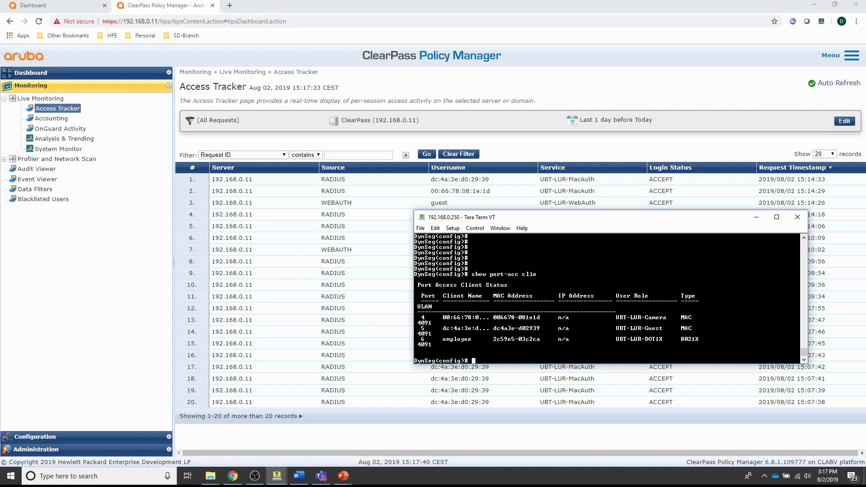
{"action": "type", "text": "show tunneled-node-server state"}
{"action": "key", "text": "Return"}
{"action": "key", "text": "space"}
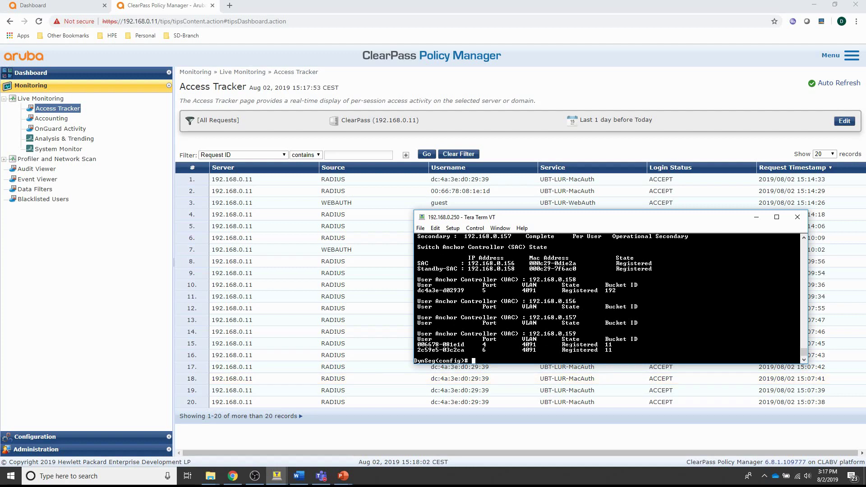
Step: Reload the Mobility Master wired clients dashboard, which shows only UBT-Guest (VLAN 100) and UBT-DOT1X (VLAN 120)
{"action": "left_click", "coordinate": [50, 9]}
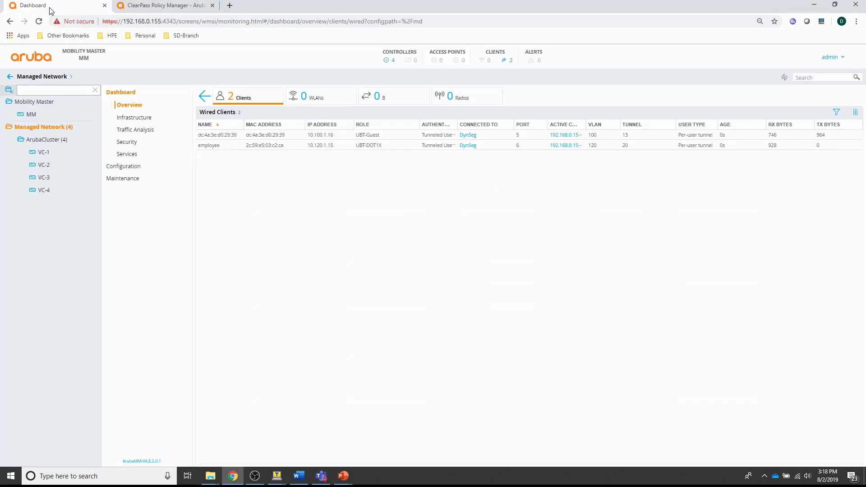
{"action": "left_click", "coordinate": [438, 21]}
{"action": "key", "text": "Return"}
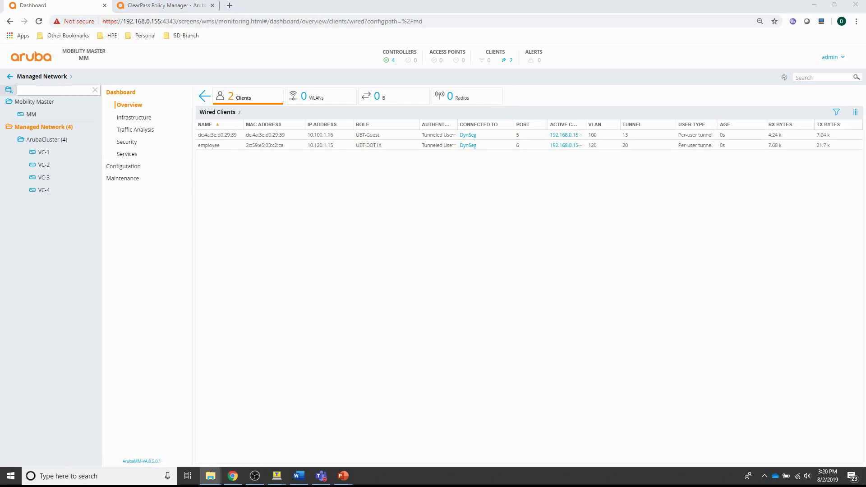
{"action": "mouse_move", "coordinate": [277, 476]}
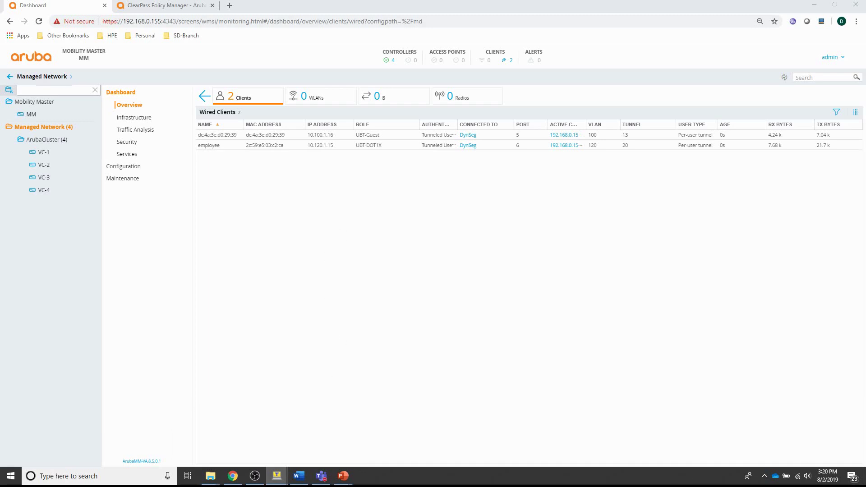
Step: Arrange the VC-4 and DynSeg terminal windows side by side, widening the VC-4 window
{"action": "left_click_drag", "start_coordinate": [367, 187], "coordinate": [361, 184]}
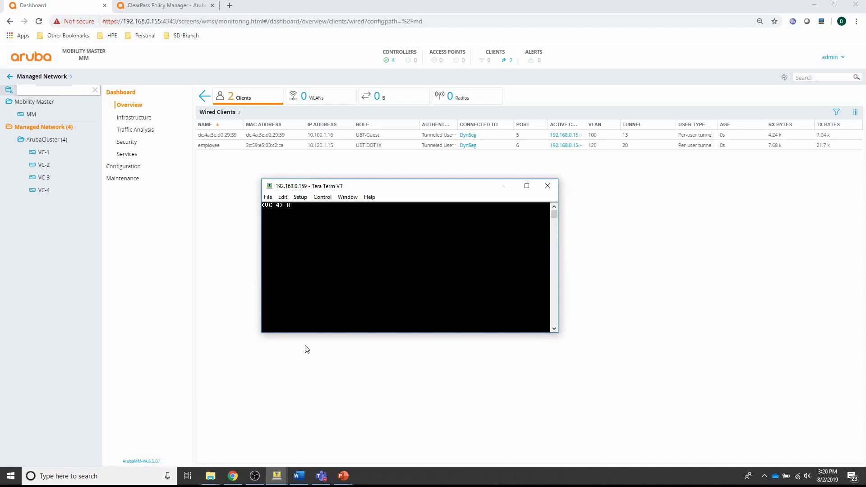
{"action": "mouse_move", "coordinate": [274, 482]}
{"action": "left_click", "coordinate": [231, 443]}
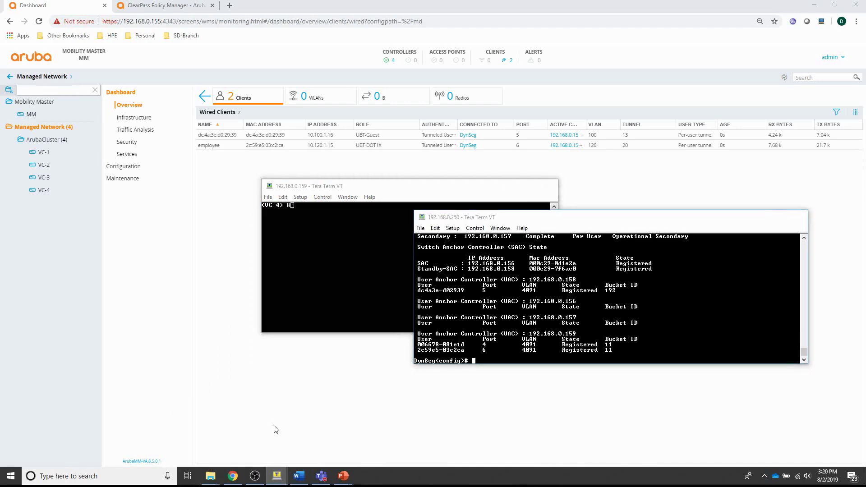
{"action": "left_click_drag", "start_coordinate": [569, 220], "coordinate": [592, 262]}
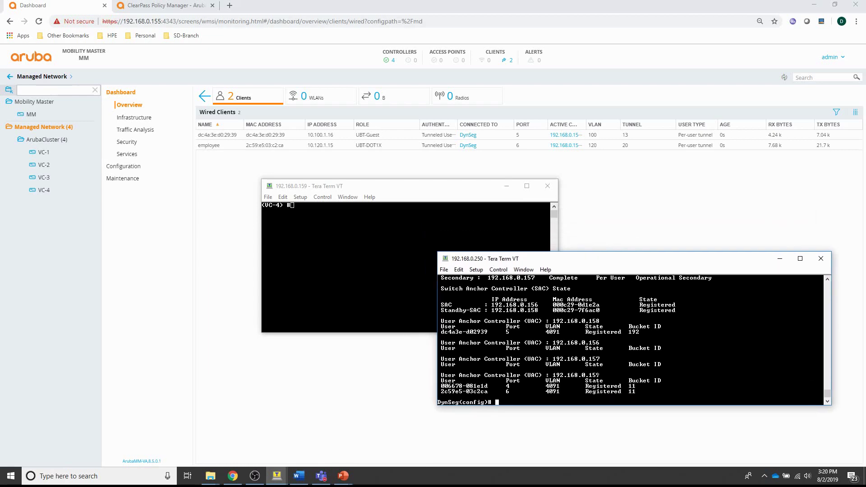
{"action": "key", "text": "alt+Tab"}
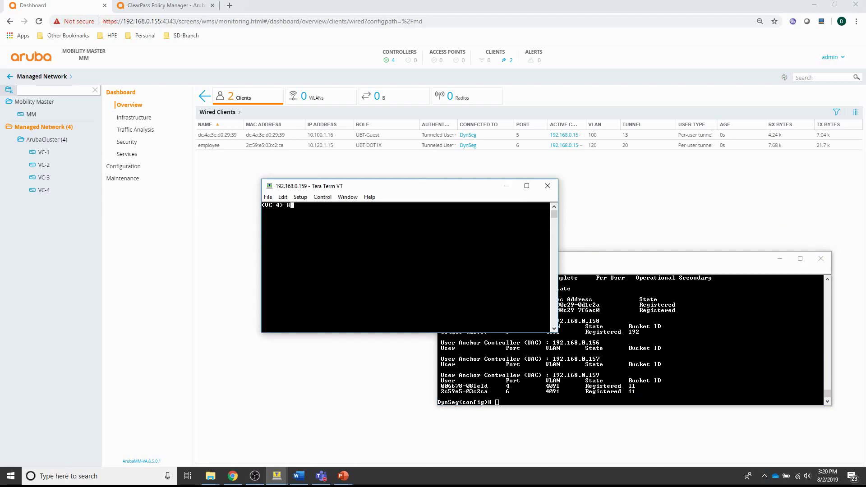
{"action": "left_click_drag", "start_coordinate": [260, 271], "coordinate": [6, 271]}
{"action": "left_click_drag", "start_coordinate": [559, 262], "coordinate": [767, 262]}
{"action": "left_click_drag", "start_coordinate": [528, 187], "coordinate": [586, 183]}
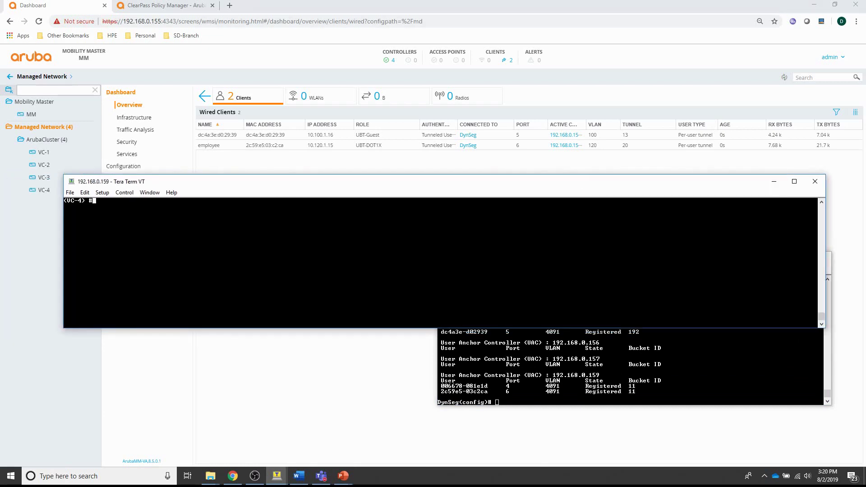
Step: Run 'show user' on VC-4, listing only the employee in role UBT-DOT1X
{"action": "key", "text": "Return"}
{"action": "key", "text": "Return"}
{"action": "type", "text": "show user"}
{"action": "key", "text": "Return"}
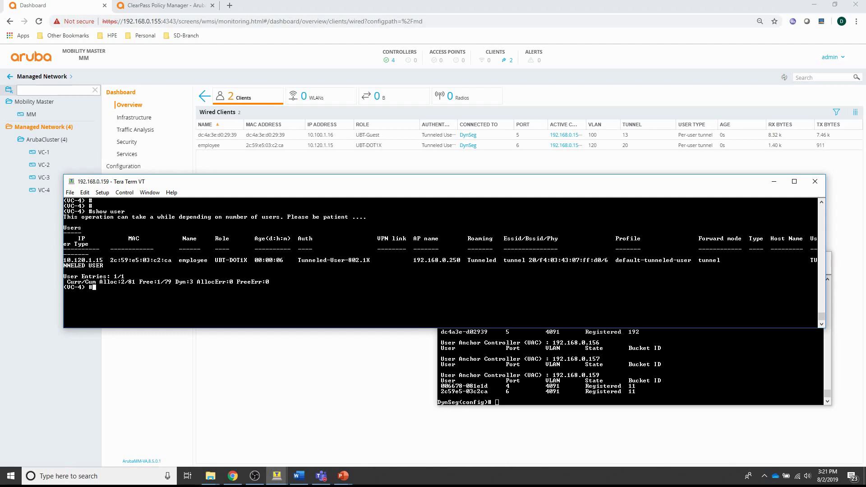
{"action": "key", "text": "alt+Tab"}
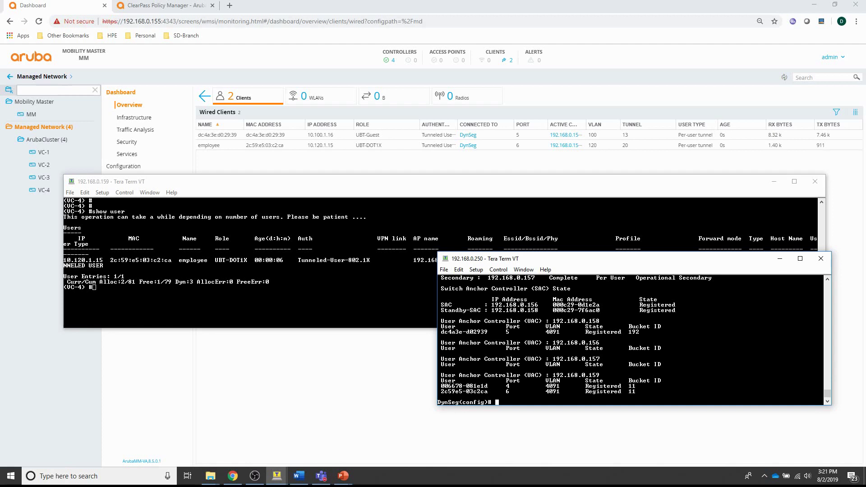
Step: Create class ipv4 igmp with rule '10 match igmp any any' on DynSeg
{"action": "type", "text": "class ipv4 igmp"}
{"action": "key", "text": "Return"}
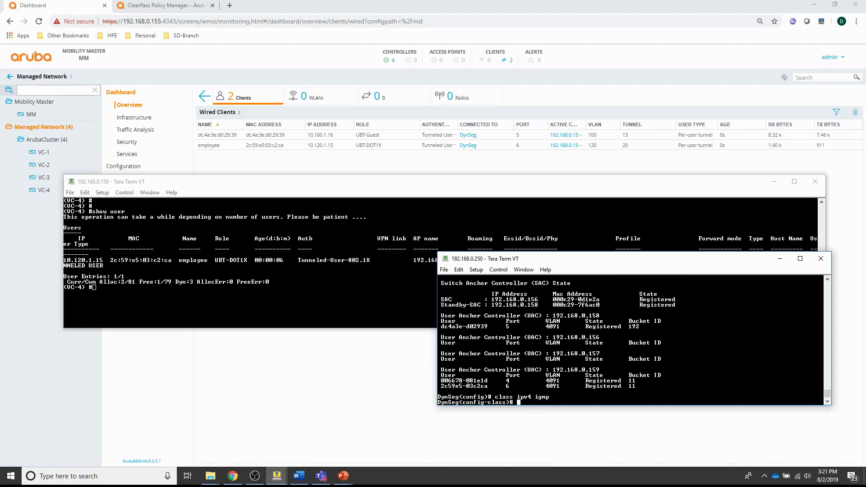
{"action": "type", "text": "10 match igmp any any"}
{"action": "key", "text": "Return"}
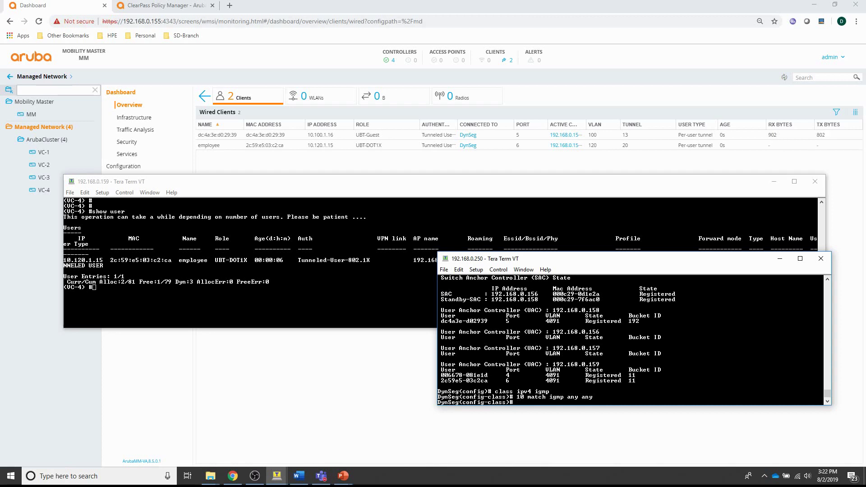
{"action": "type", "text": "ex"}
{"action": "type", "text": "it"}
{"action": "key", "text": "Return"}
Step: Add '25 class ipv4 igmp action permit' to user policy camera
{"action": "type", "text": "pol"}
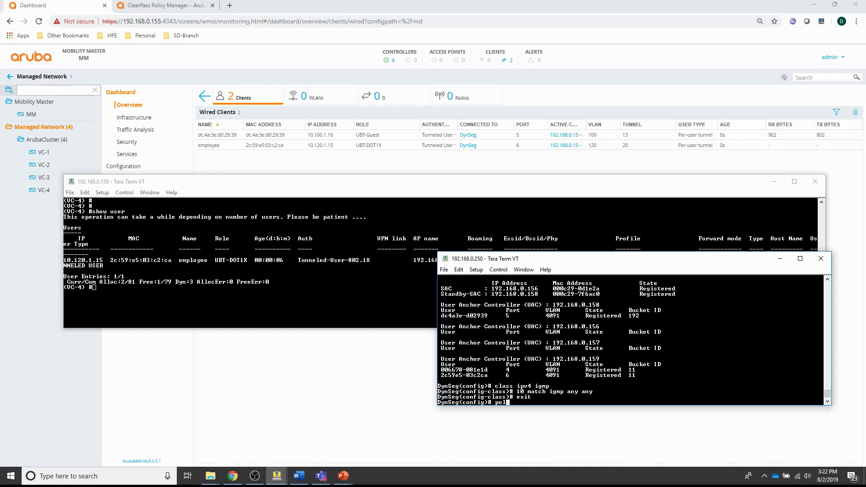
{"action": "type", "text": "icy user camera"}
{"action": "key", "text": "Return"}
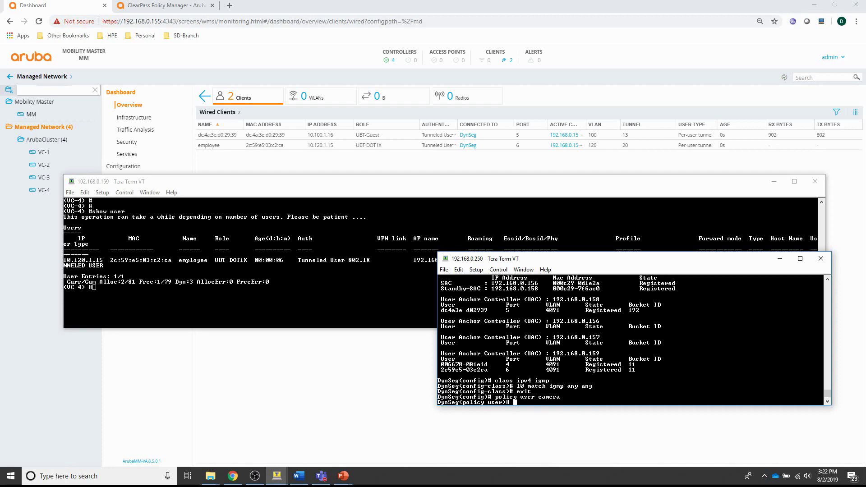
{"action": "type", "text": "25 class ipv4 igmp action permit"}
{"action": "key", "text": "Return"}
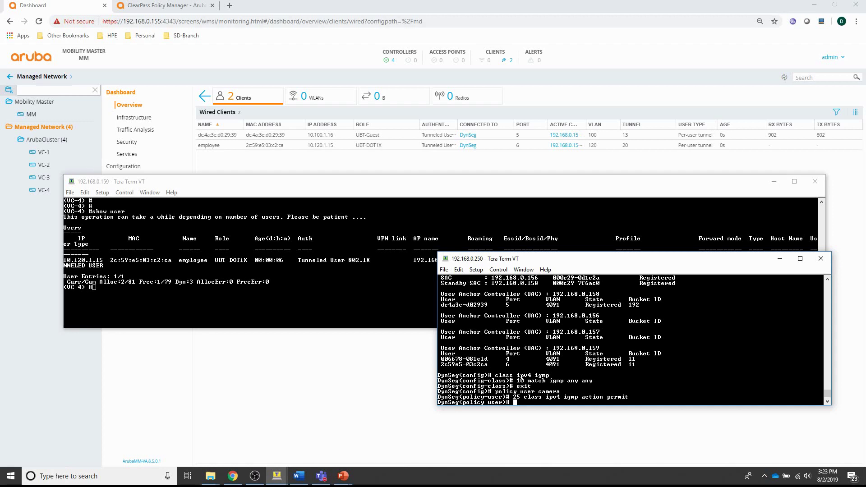
Step: Confirm the newest Access Tracker camera request returned role UBT-LUR-Camera, then close its details
{"action": "left_click", "coordinate": [141, 8]}
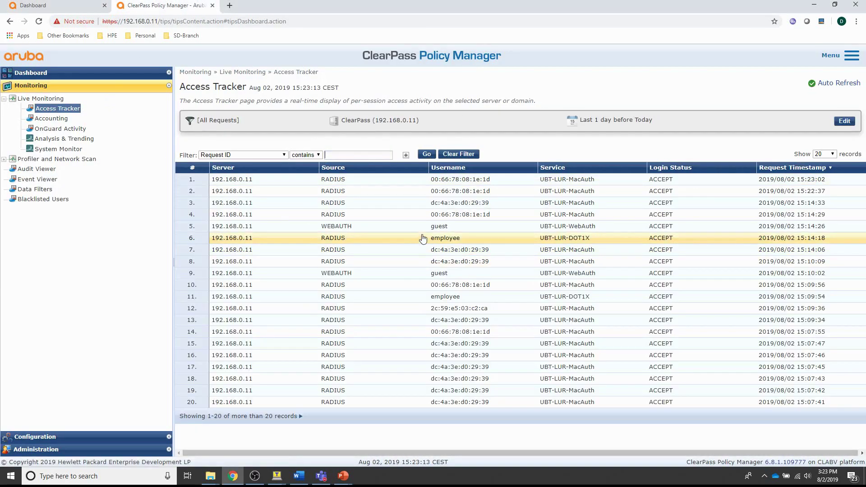
{"action": "left_click", "coordinate": [224, 181]}
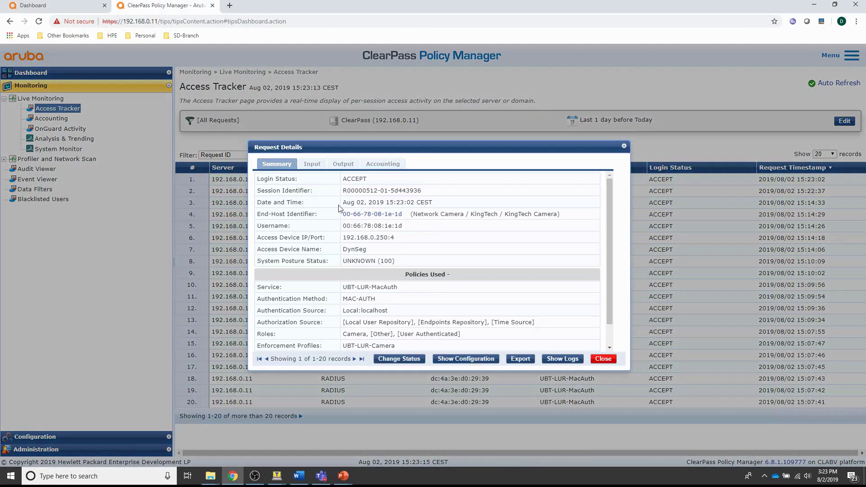
{"action": "left_click", "coordinate": [343, 165]}
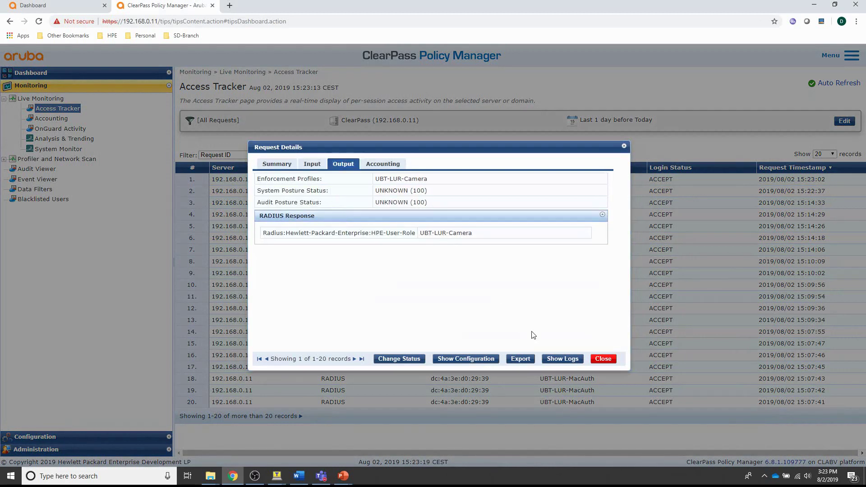
{"action": "left_click", "coordinate": [603, 359]}
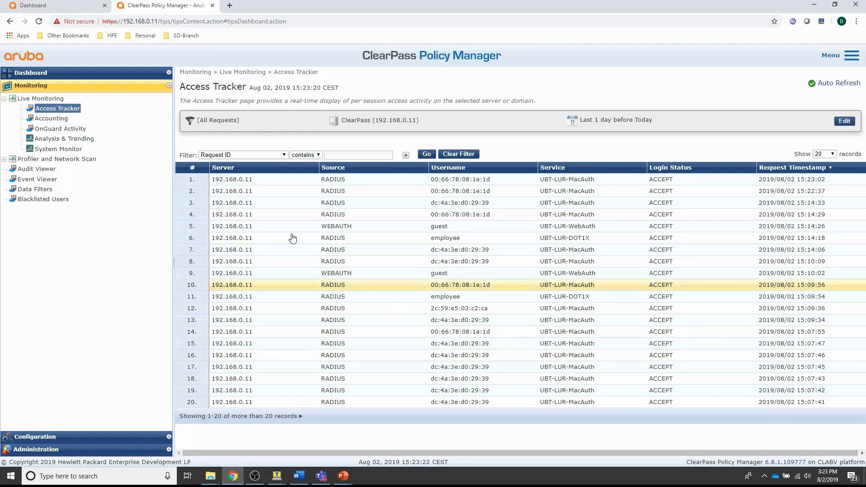
Step: List the DynSeg switch's port-access clients with 'show port-acc clie'
{"action": "mouse_move", "coordinate": [277, 476]}
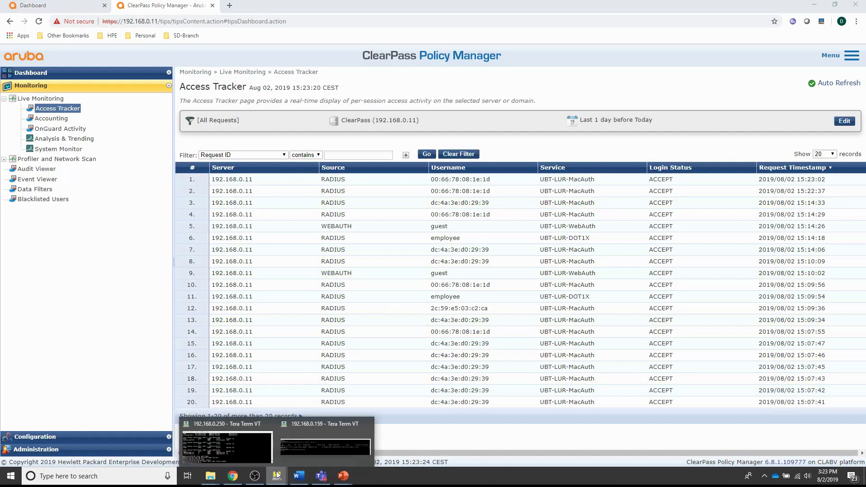
{"action": "left_click", "coordinate": [249, 440]}
{"action": "key", "text": "Return"}
{"action": "key", "text": "Return"}
{"action": "key", "text": "Return"}
{"action": "key", "text": "Return"}
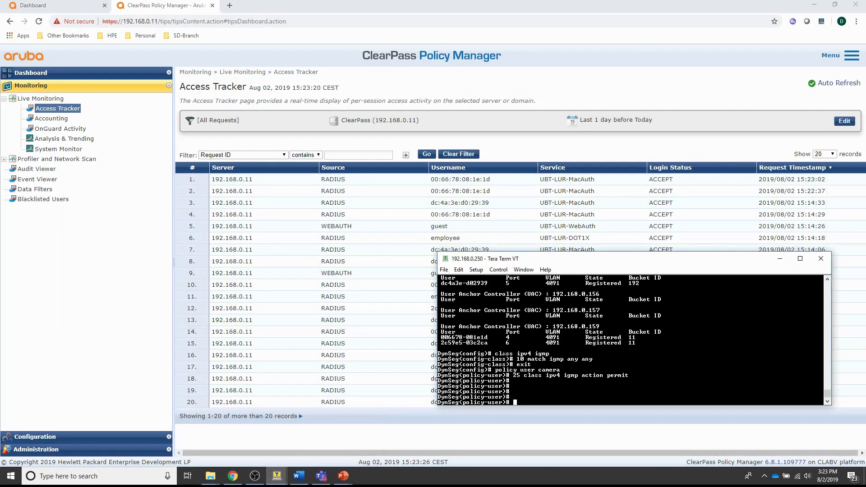
{"action": "type", "text": "show port-acc clie"}
{"action": "key", "text": "Return"}
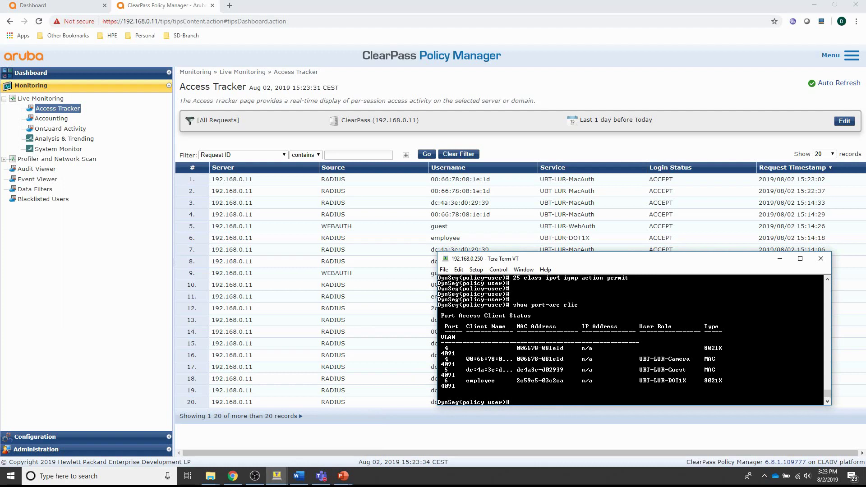
Step: Show detailed port-access client status and highlight the camera's UBT-LUR-Camera role name
{"action": "key", "text": "Up"}
{"action": "type", "text": "detail"}
{"action": "key", "text": "Return"}
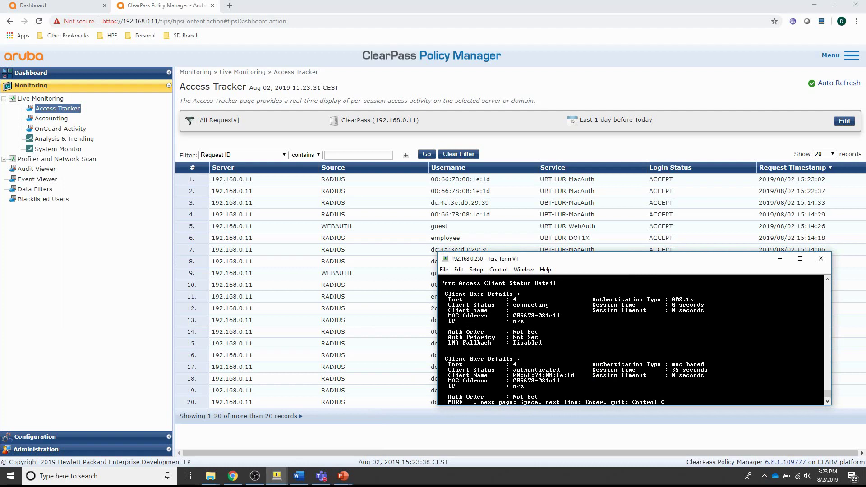
{"action": "key", "text": "space"}
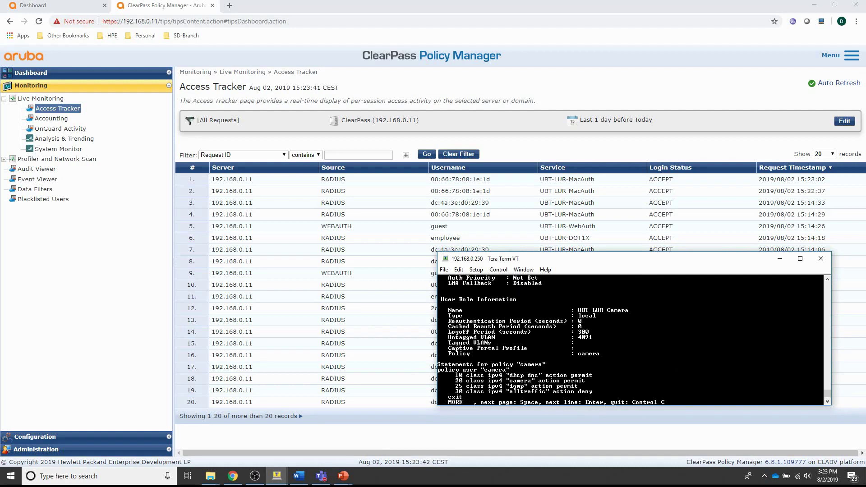
{"action": "left_click_drag", "start_coordinate": [629, 311], "coordinate": [578, 310]}
Step: Reload the Mobility Master wired clients page; it still lists only UBT-Guest and UBT-DOT1X
{"action": "left_click", "coordinate": [46, 9]}
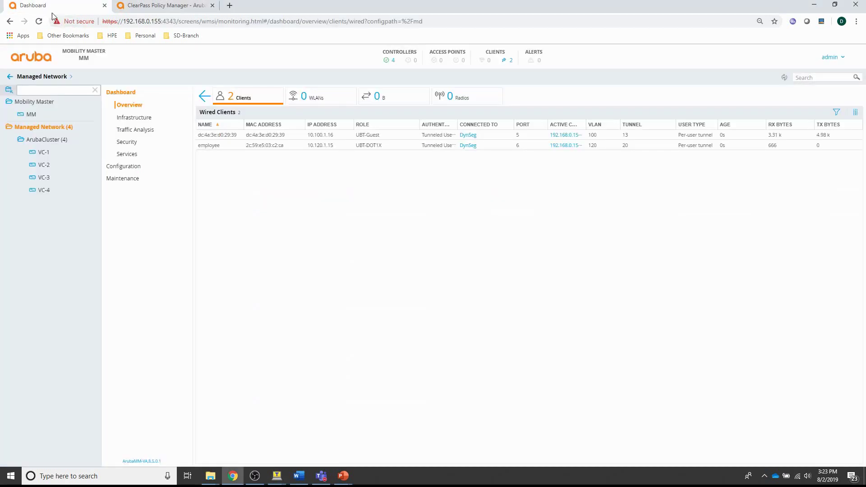
{"action": "left_click", "coordinate": [436, 23]}
{"action": "key", "text": "Return"}
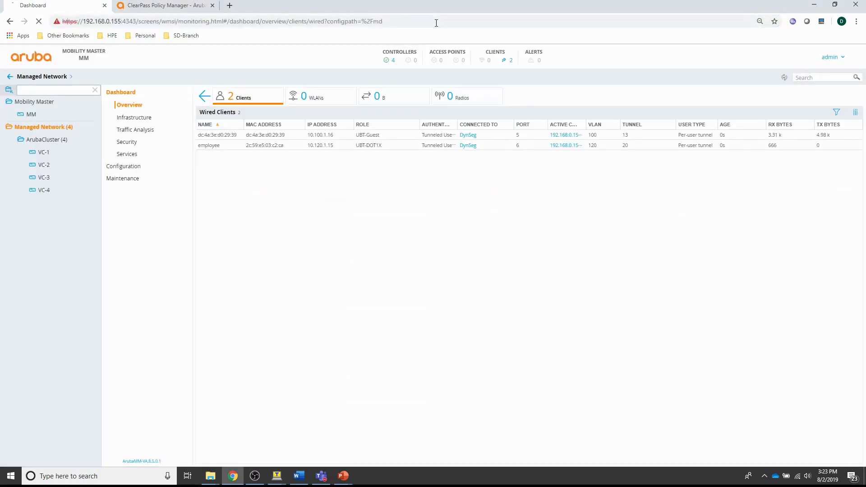